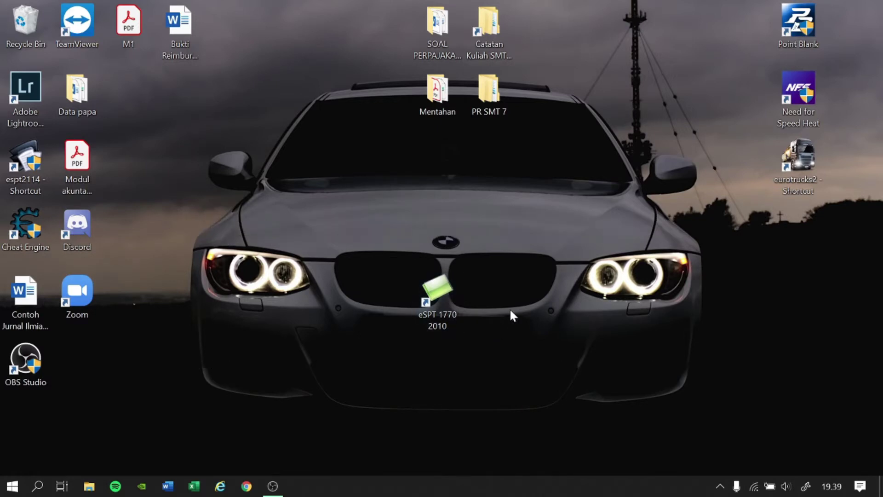
Launch eSPT 1770 2010 and connect it to the DB1770 2010 database.
{"action": "double_click", "coordinate": [445, 298]}
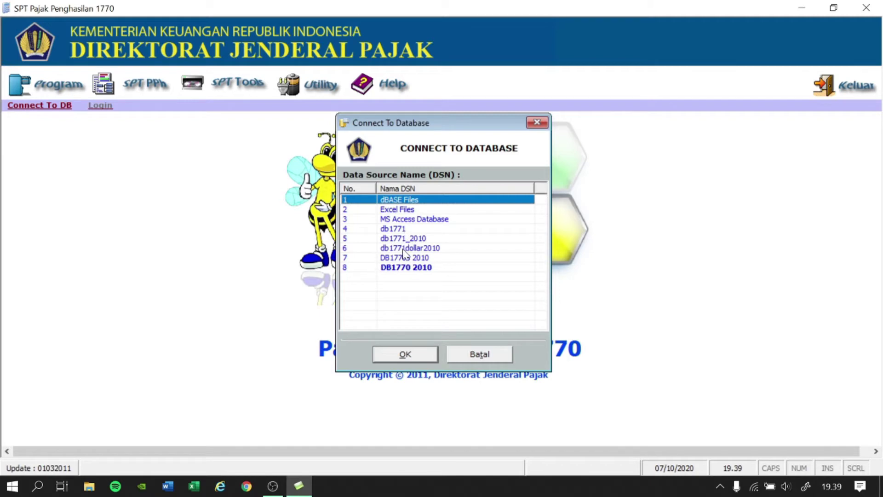
{"action": "left_click", "coordinate": [405, 271]}
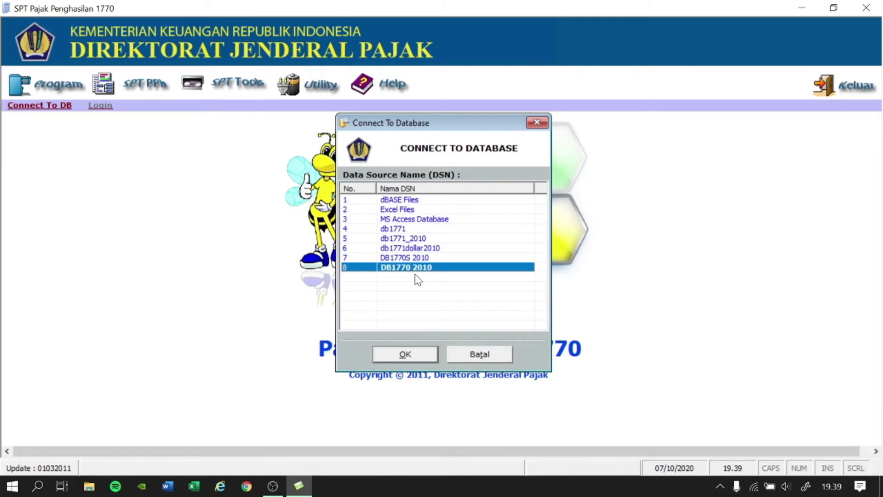
{"action": "left_click", "coordinate": [429, 355]}
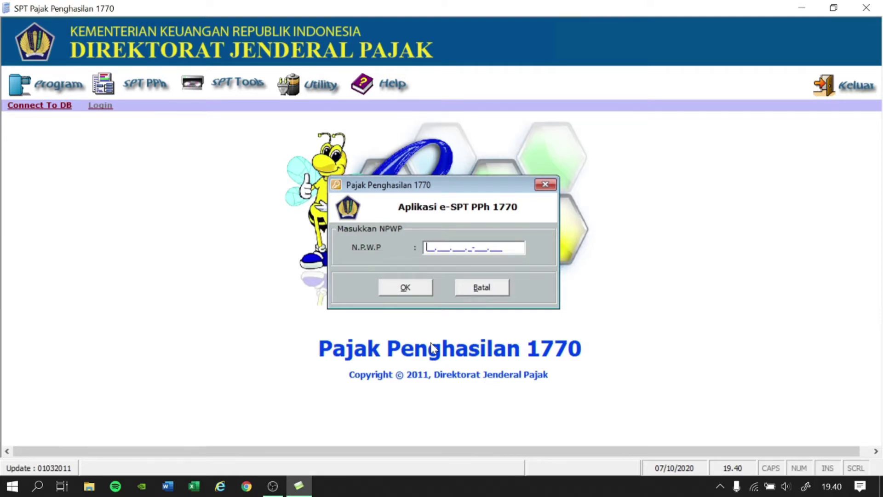
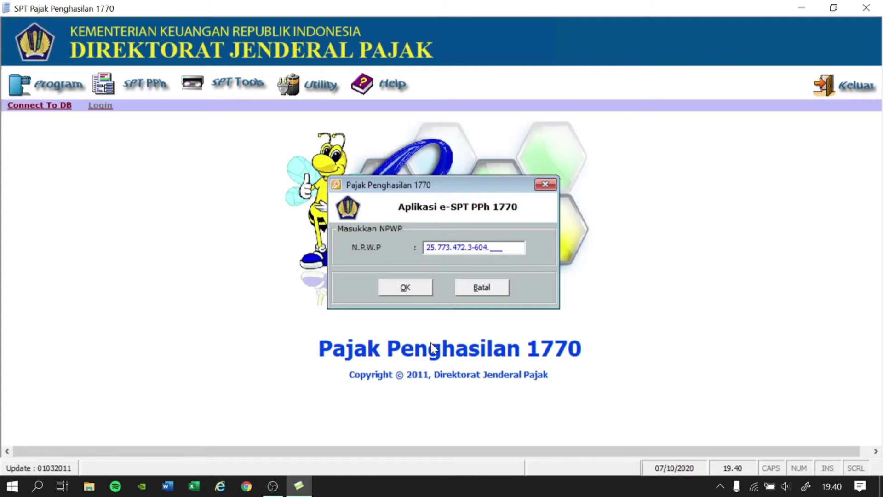
Enter the taxpayer's NPWP and confirm it to reach the taxpayer profile form.
{"action": "left_click", "coordinate": [425, 288]}
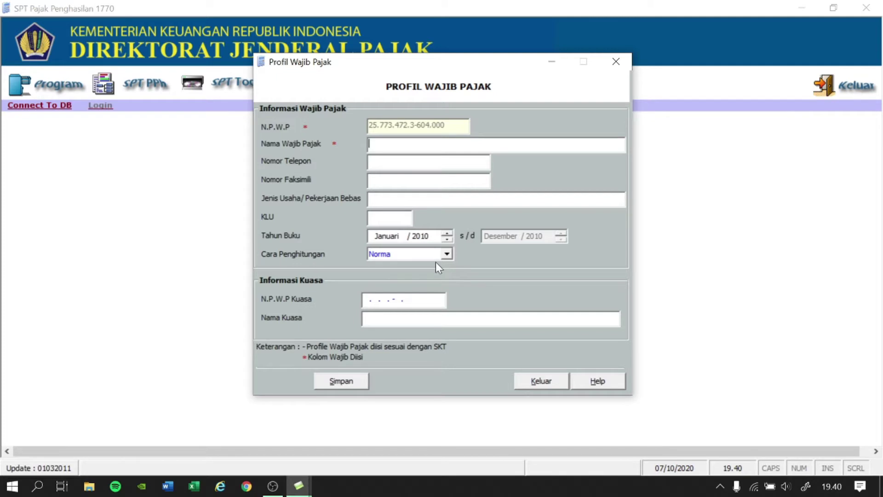
In capitals, fill in the taxpayer's name and phone number, business type DAGANG and KLU 52332.
{"action": "key", "text": "Caps_Lock"}
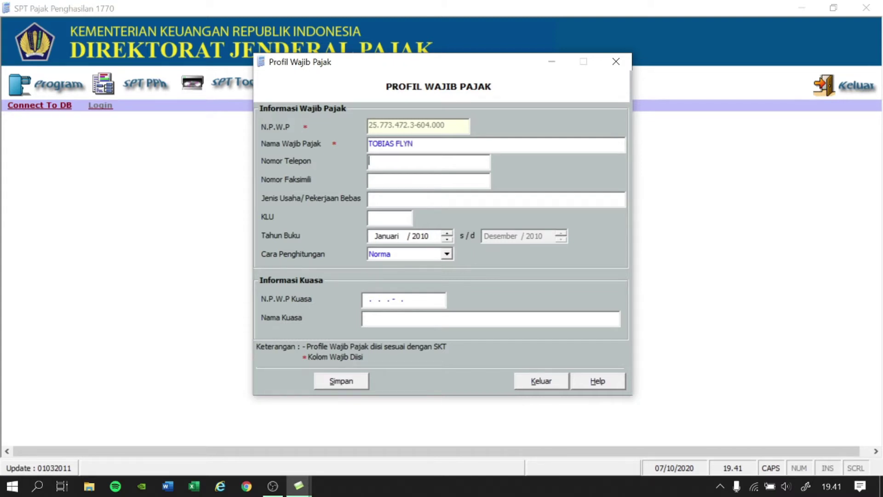
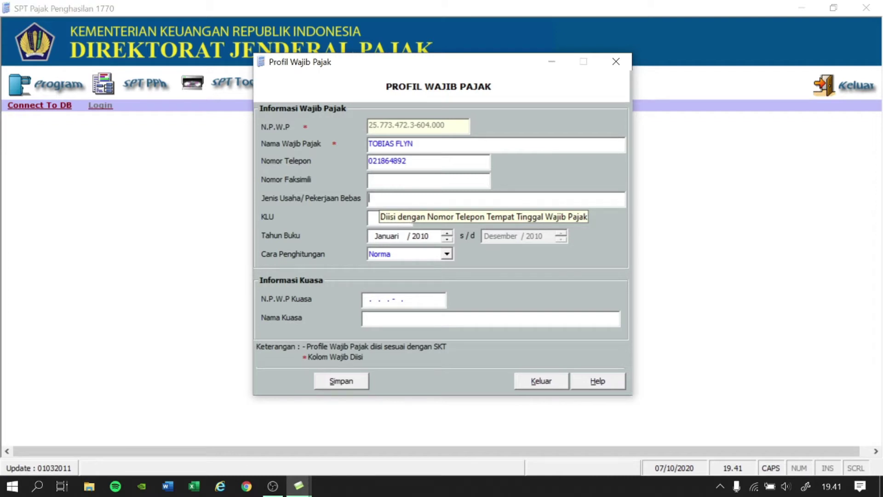
{"action": "type", "text": "DAGANG"}
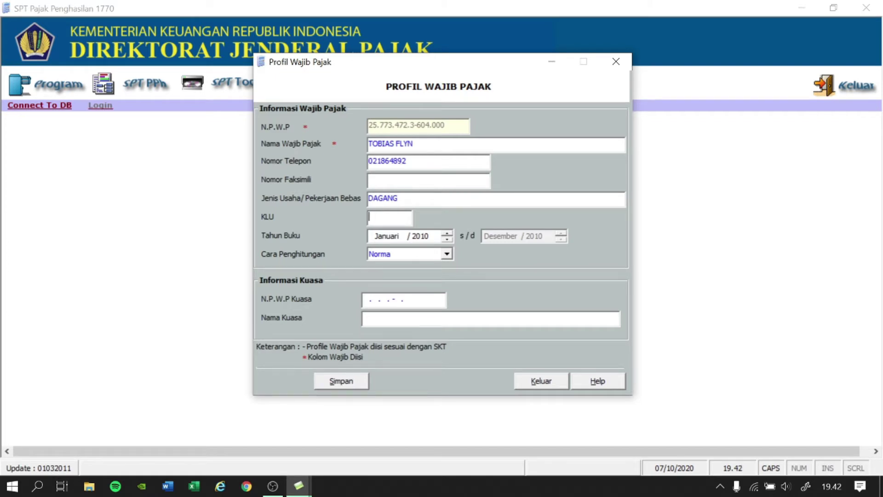
{"action": "type", "text": "52332"}
Set book year 2019 and the Pembukuan calculation method, then save the profile.
{"action": "left_click", "coordinate": [426, 237]}
{"action": "key", "text": "Tab"}
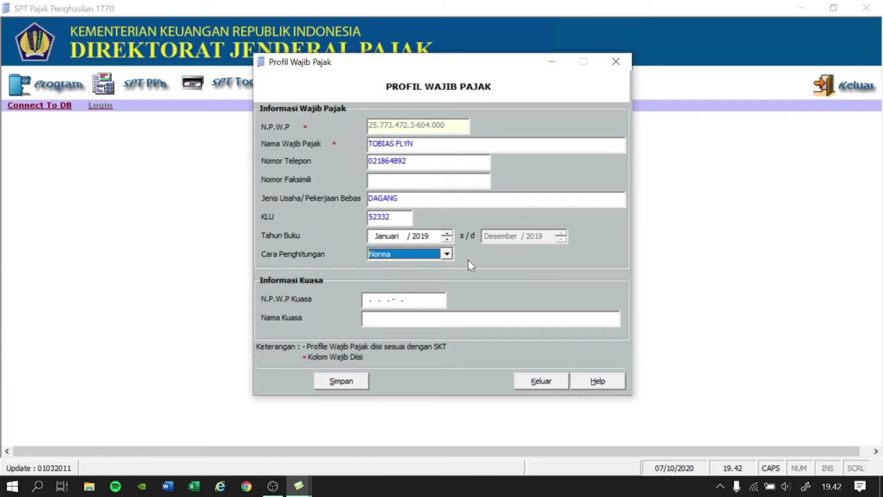
{"action": "left_click", "coordinate": [447, 254]}
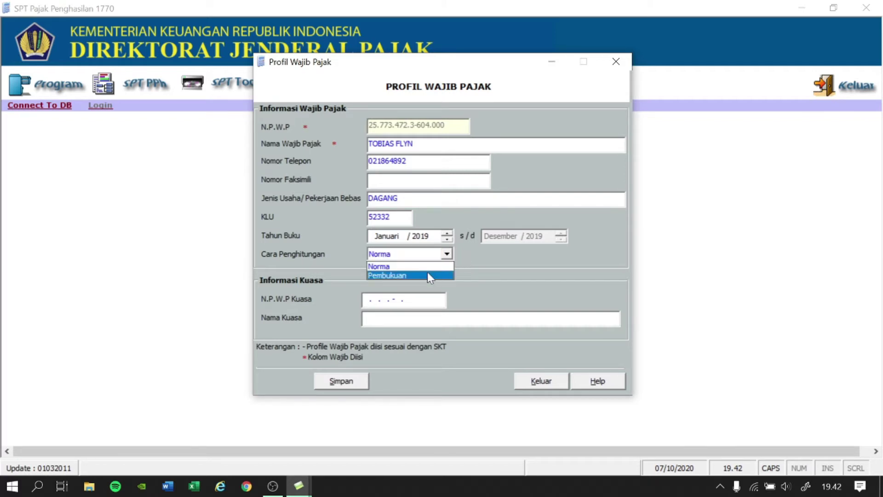
{"action": "left_click", "coordinate": [428, 275]}
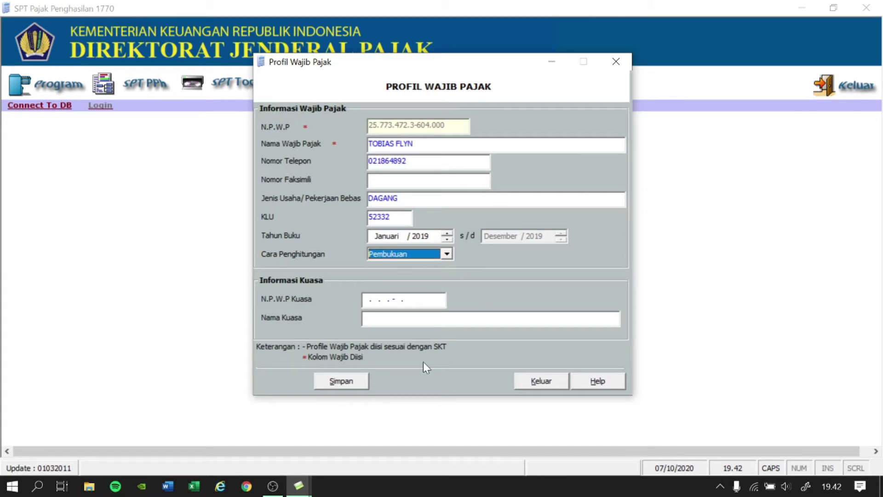
{"action": "left_click", "coordinate": [343, 389]}
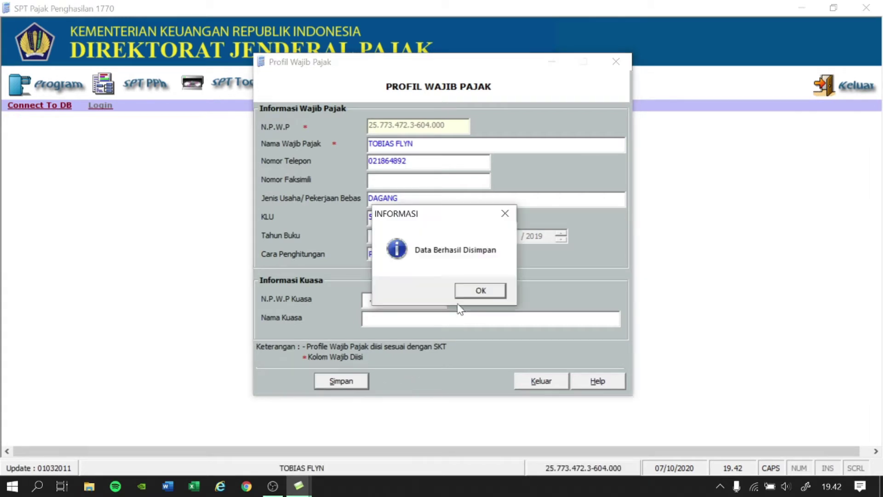
{"action": "left_click", "coordinate": [478, 291]}
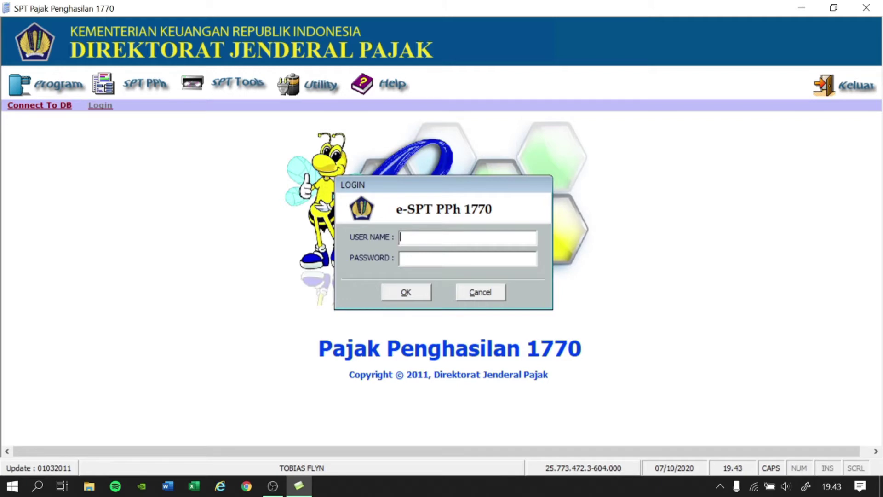
Log in as ADMINISTRATOR with the account password.
{"action": "type", "text": "ADI"}
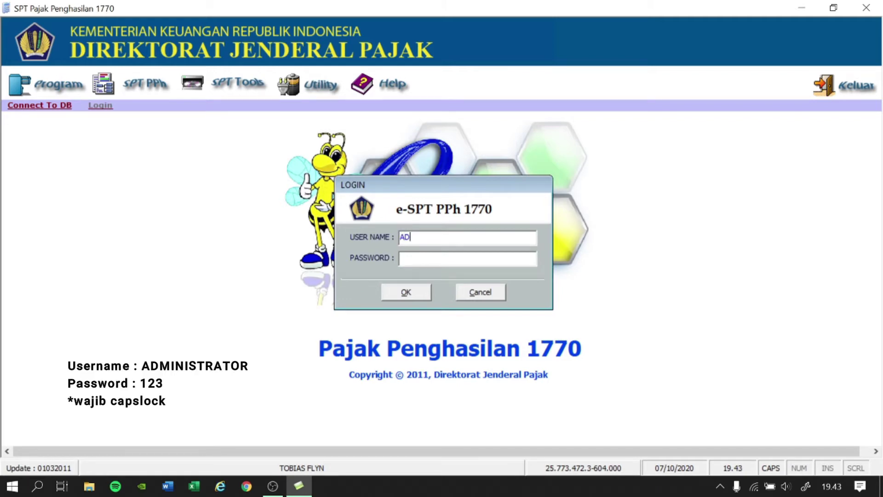
{"action": "key", "text": "BackSpace"}
{"action": "type", "text": "MINISTRATOR"}
{"action": "key", "text": "Tab"}
{"action": "type", "text": "123"}
{"action": "key", "text": "Return"}
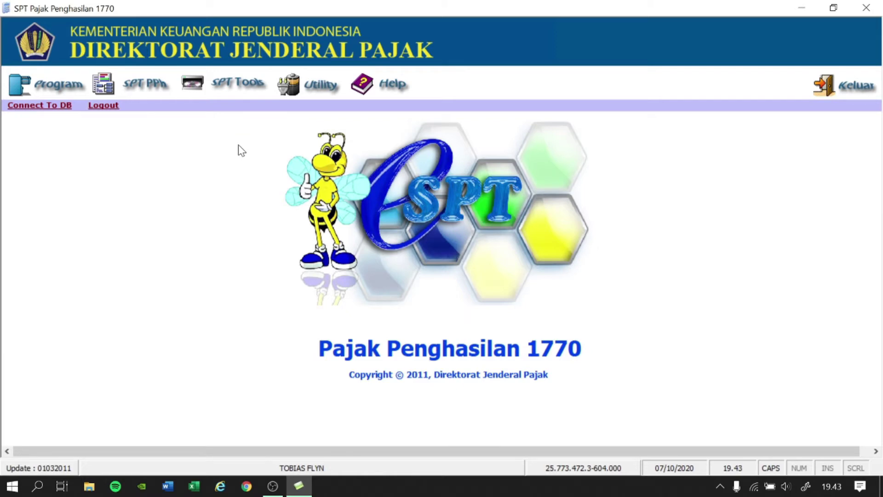
Create a new SPT PPh 1770 for tax year 2019 via Buat SPT Baru.
{"action": "left_click", "coordinate": [59, 85]}
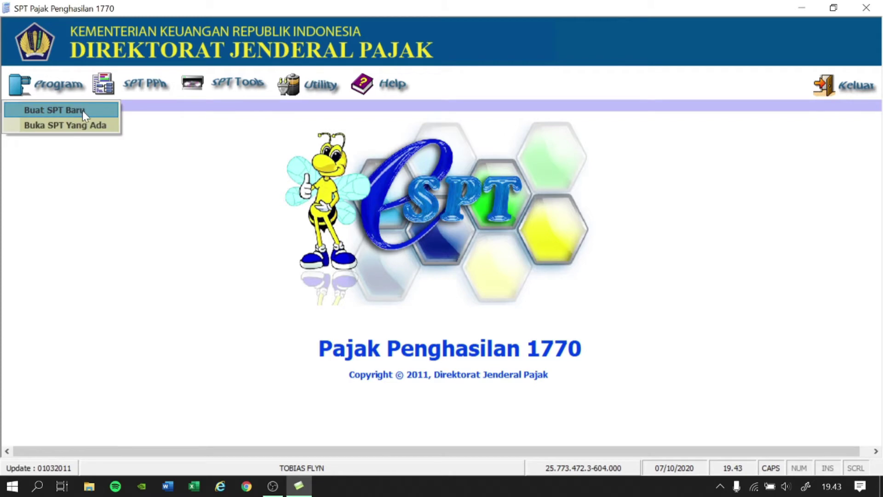
{"action": "left_click", "coordinate": [82, 111]}
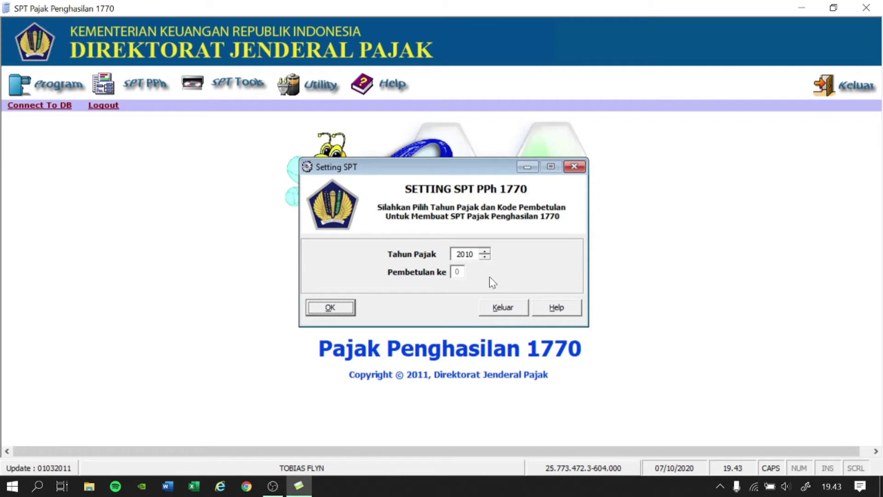
{"action": "left_click", "coordinate": [471, 255]}
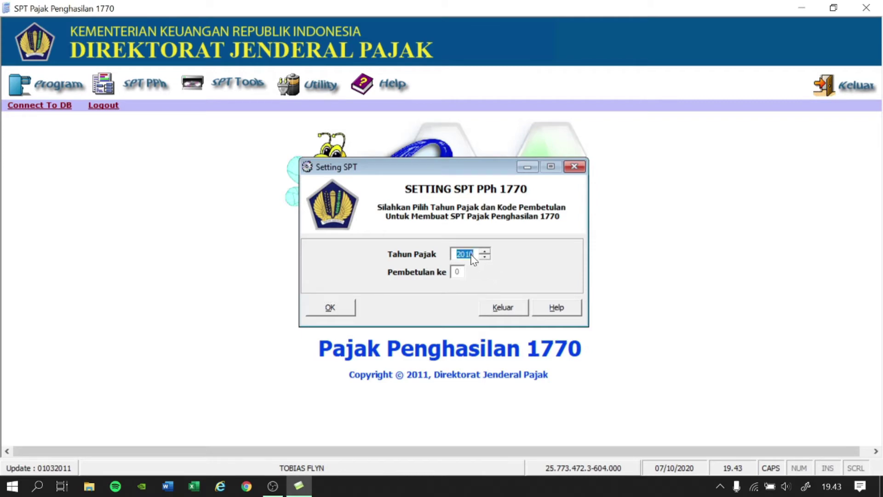
{"action": "key", "text": "Up"}
{"action": "key", "text": "Up"}
{"action": "key", "text": "Up"}
{"action": "key", "text": "Up"}
{"action": "key", "text": "Up"}
{"action": "key", "text": "Up"}
{"action": "key", "text": "Up"}
{"action": "key", "text": "Up"}
{"action": "key", "text": "Up"}
{"action": "left_click", "coordinate": [325, 305]}
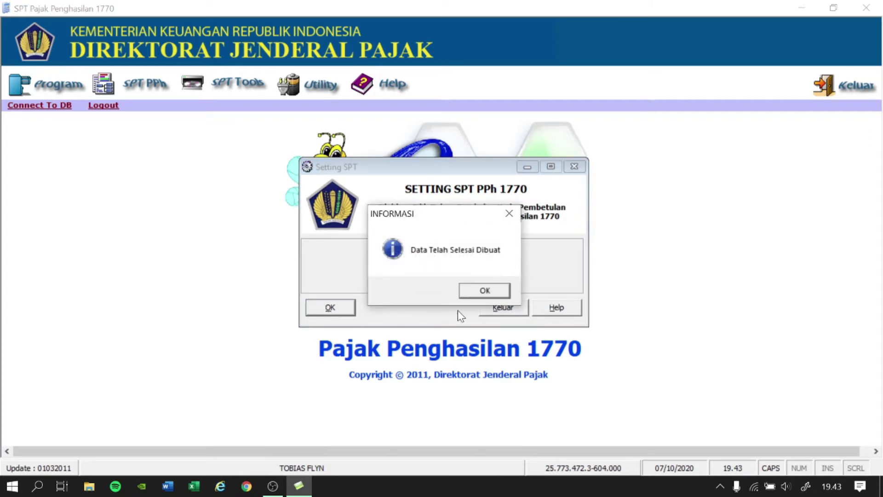
{"action": "left_click", "coordinate": [483, 291]}
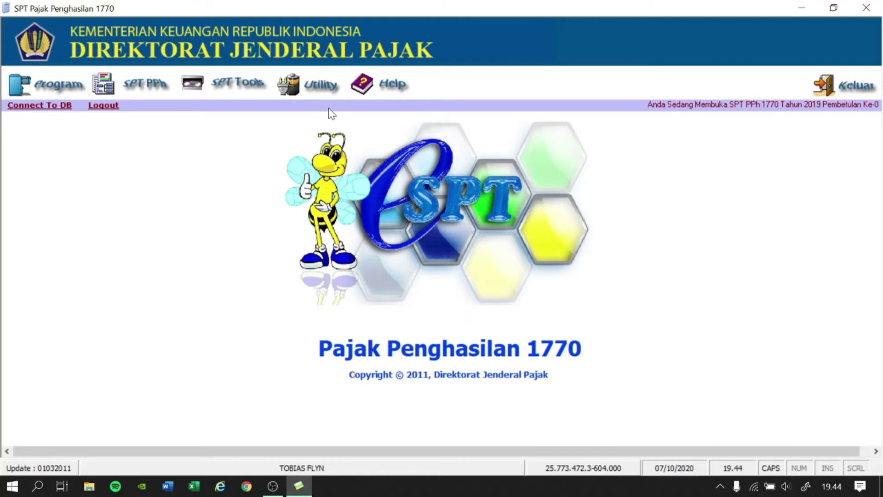
In Utility > Setting PTKP, load the existing 15.840.000 entry for editing.
{"action": "left_click", "coordinate": [307, 95]}
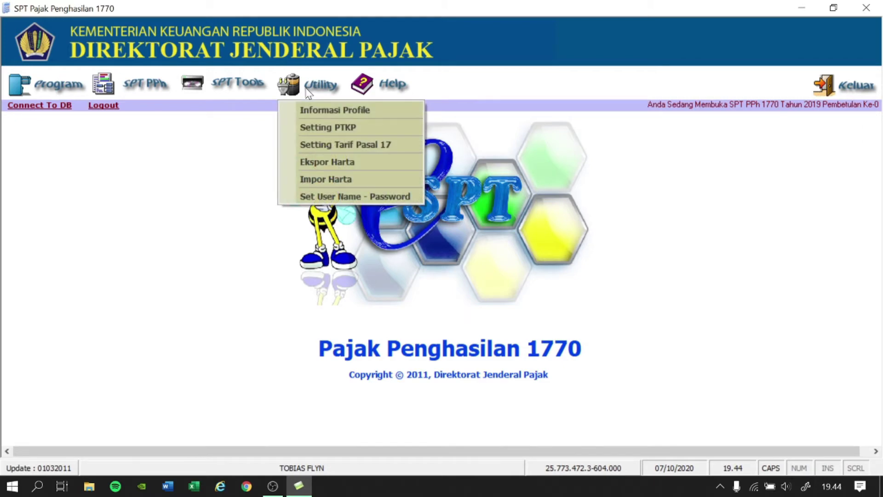
{"action": "left_click", "coordinate": [324, 125]}
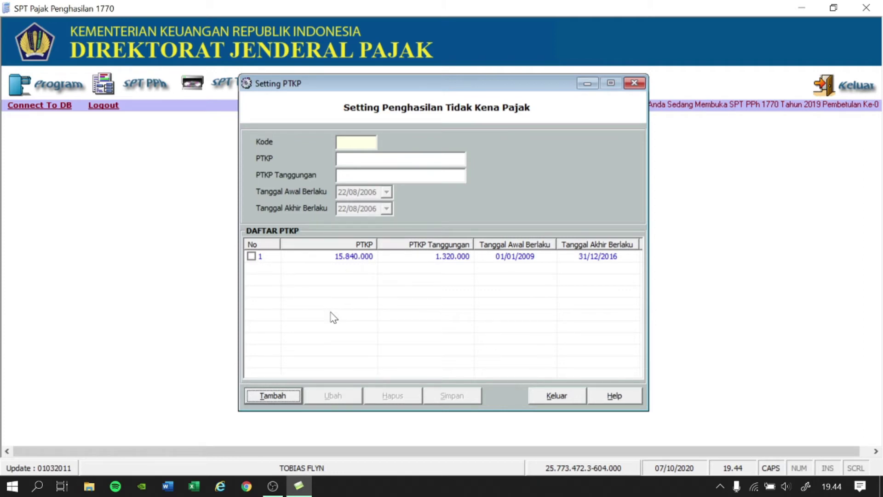
{"action": "left_click", "coordinate": [251, 257]}
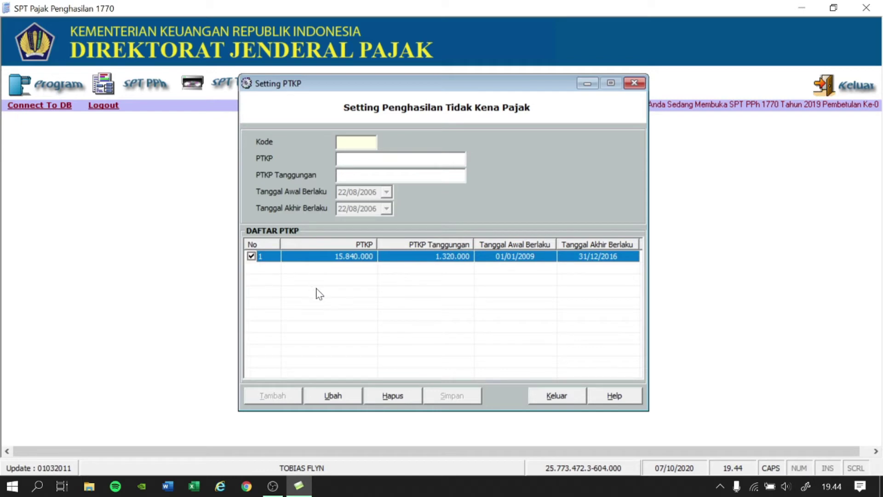
{"action": "left_click", "coordinate": [346, 398]}
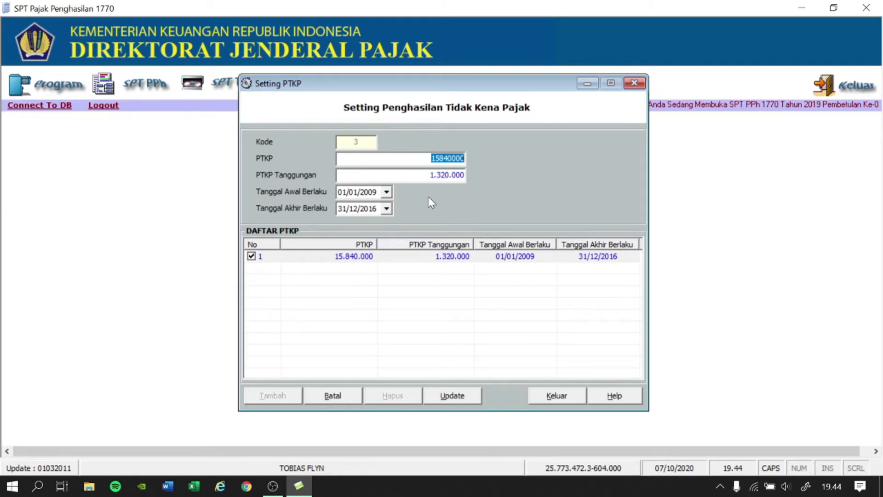
Change the PTKP amount to 54.000.000 and the per-dependant allowance to 4.500.000.
{"action": "key", "text": "BackSpace"}
{"action": "type", "text": "54.000.000"}
{"action": "key", "text": "Tab"}
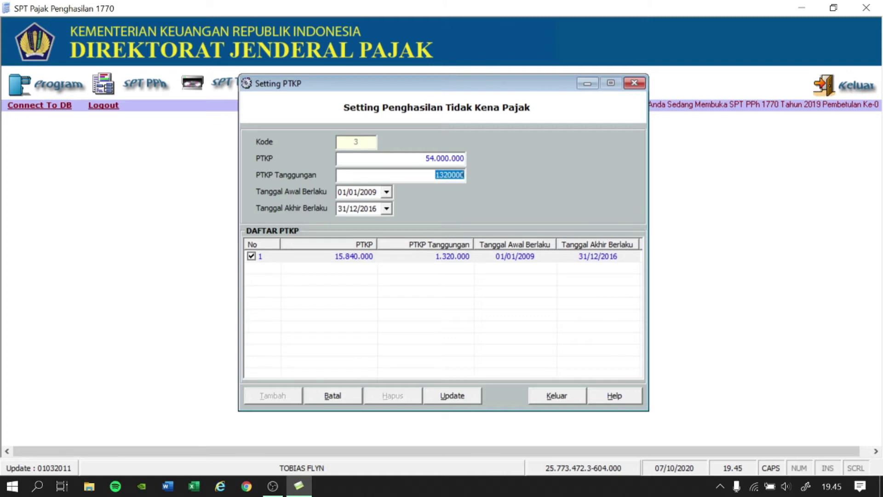
{"action": "key", "text": "BackSpace"}
{"action": "type", "text": "4.500."}
{"action": "type", "text": "000"}
{"action": "key", "text": "Tab"}
Set the PTKP validity to 2016–2020, save the entry and close the settings.
{"action": "left_click", "coordinate": [375, 192]}
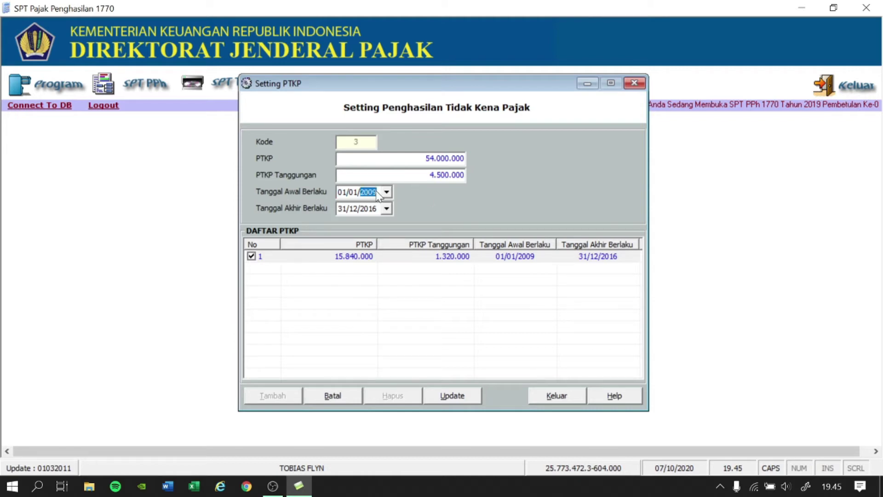
{"action": "type", "text": "2016"}
{"action": "left_click", "coordinate": [375, 209]}
{"action": "type", "text": "2020"}
{"action": "left_click", "coordinate": [468, 396]}
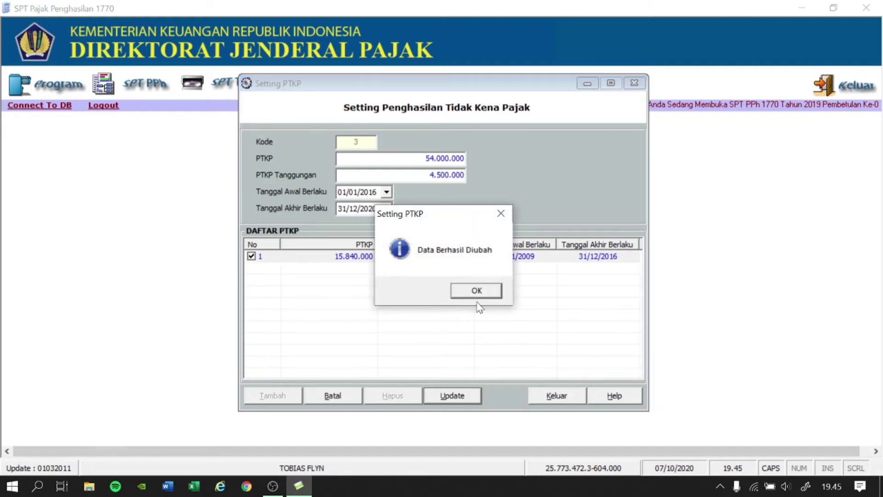
{"action": "left_click", "coordinate": [478, 294]}
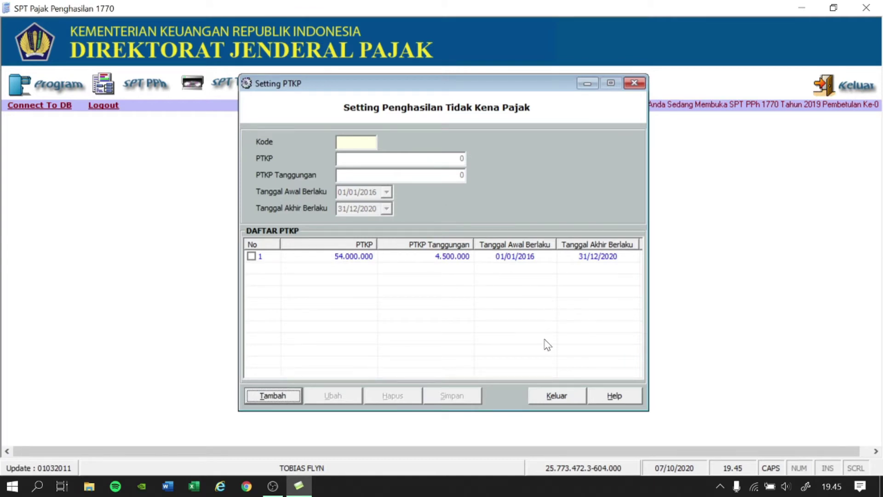
{"action": "left_click", "coordinate": [556, 395]}
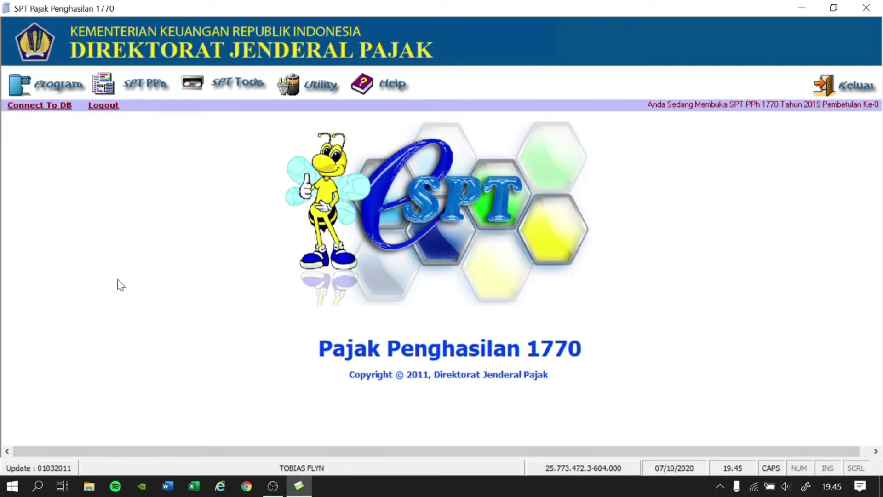
Open Lampiran IV's Daftar Susunan Anggota Keluarga and start a new family-member entry.
{"action": "left_click", "coordinate": [132, 97]}
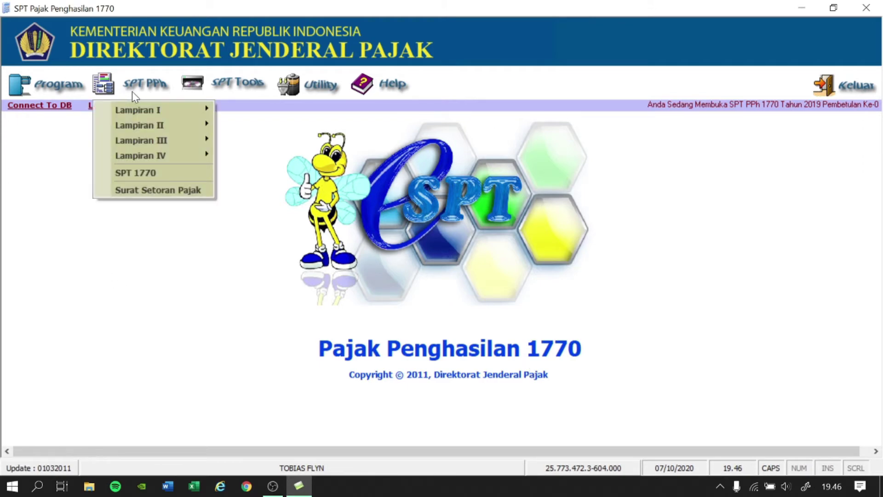
{"action": "mouse_move", "coordinate": [162, 153]}
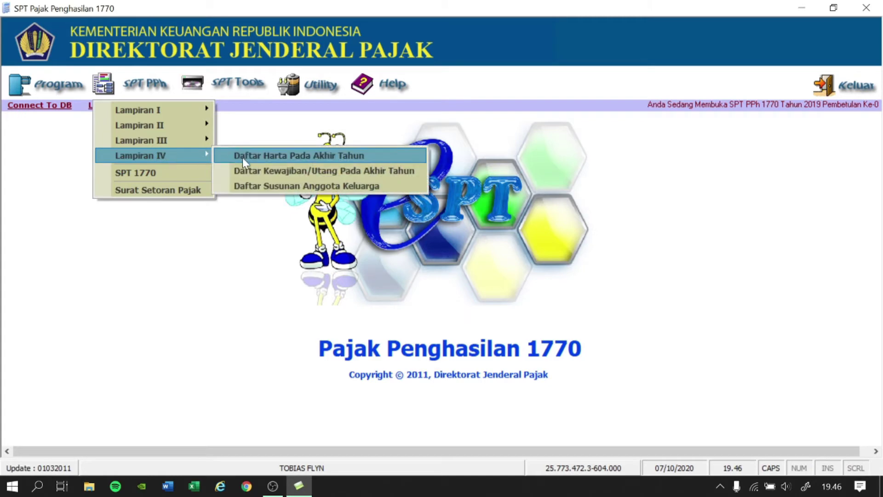
{"action": "left_click", "coordinate": [256, 185]}
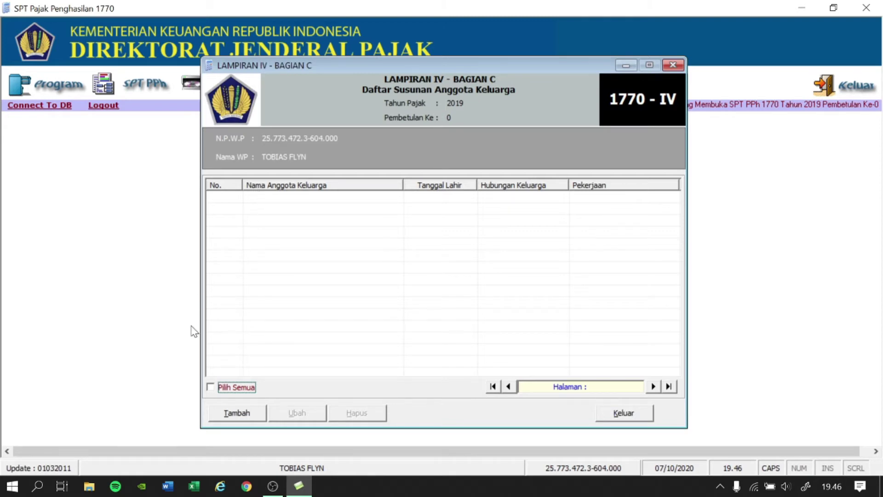
{"action": "left_click", "coordinate": [244, 415]}
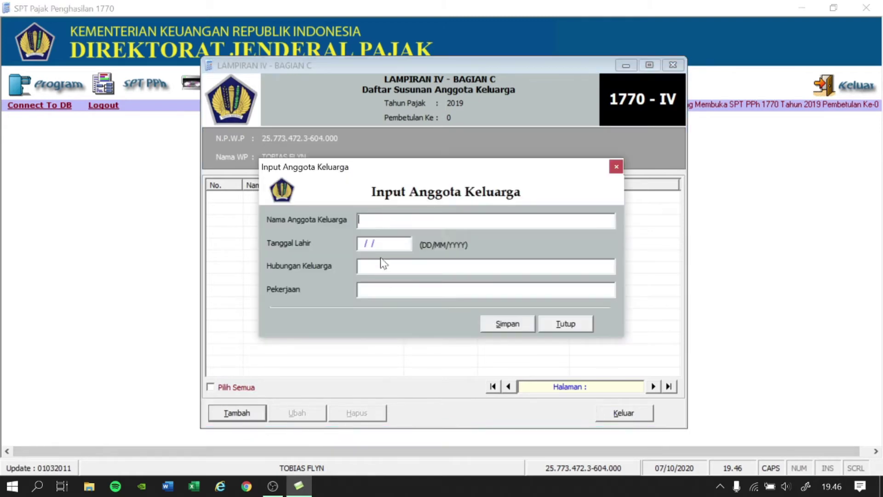
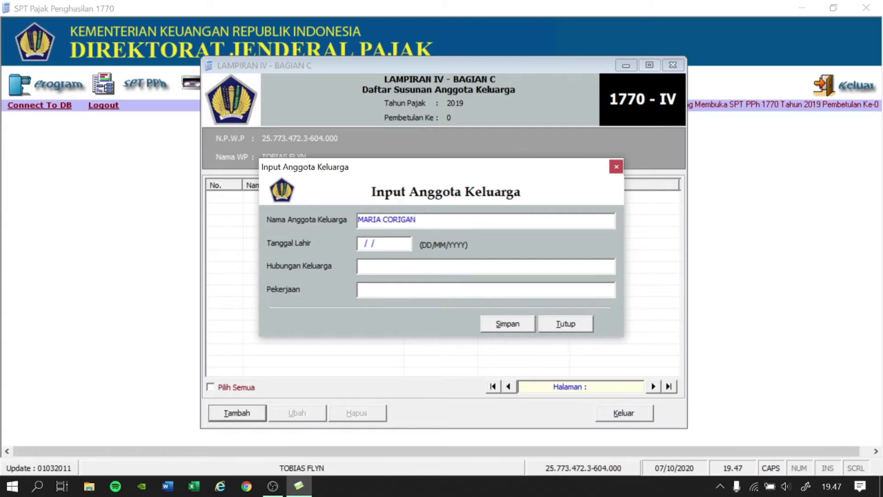
{"action": "key", "text": "Tab"}
{"action": "type", "text": "01/12/1970"}
{"action": "left_click", "coordinate": [380, 259]}
{"action": "type", "text": "ISTRI"}
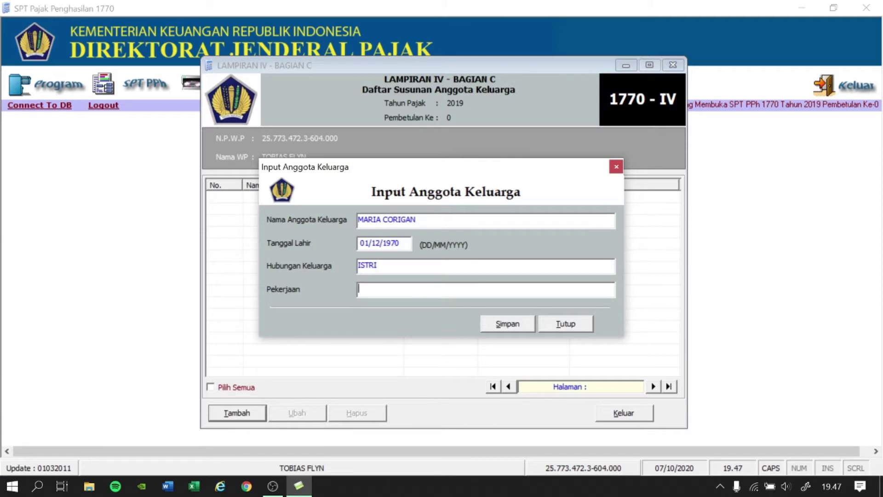
{"action": "type", "text": "IRT"}
{"action": "left_click", "coordinate": [495, 319]}
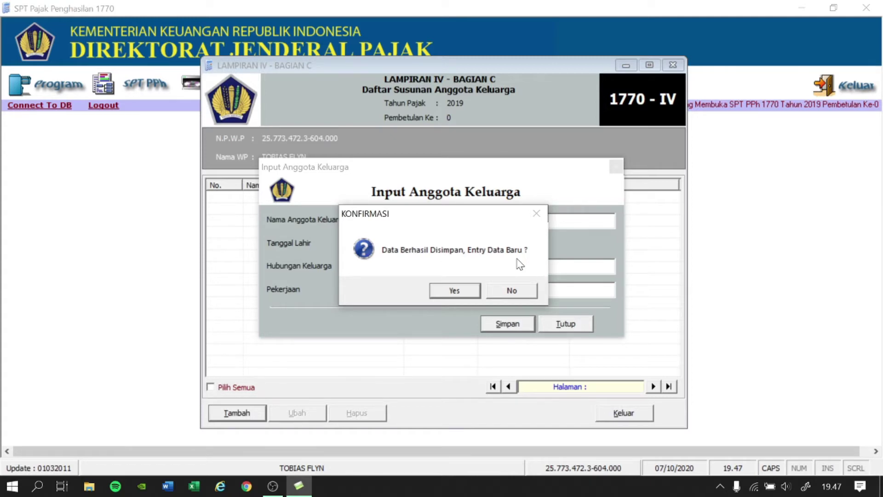
{"action": "left_click", "coordinate": [467, 291]}
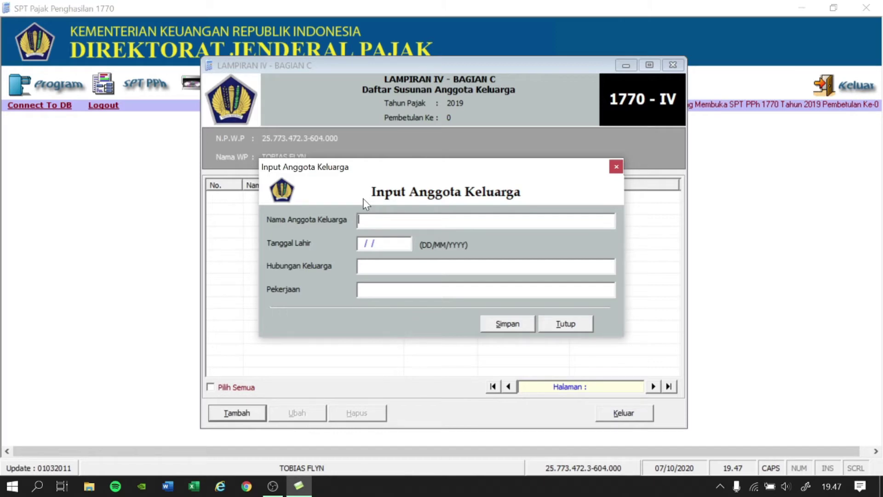
{"action": "key", "text": "Tab"}
{"action": "type", "text": "04/12/1998"}
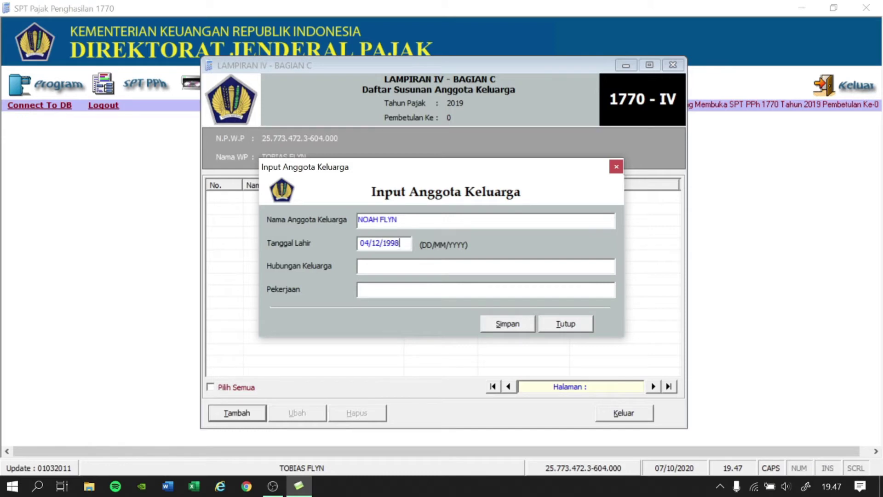
{"action": "key", "text": "Tab"}
{"action": "type", "text": "ANAK"}
{"action": "key", "text": "Tab"}
{"action": "type", "text": "PELAJAR"}
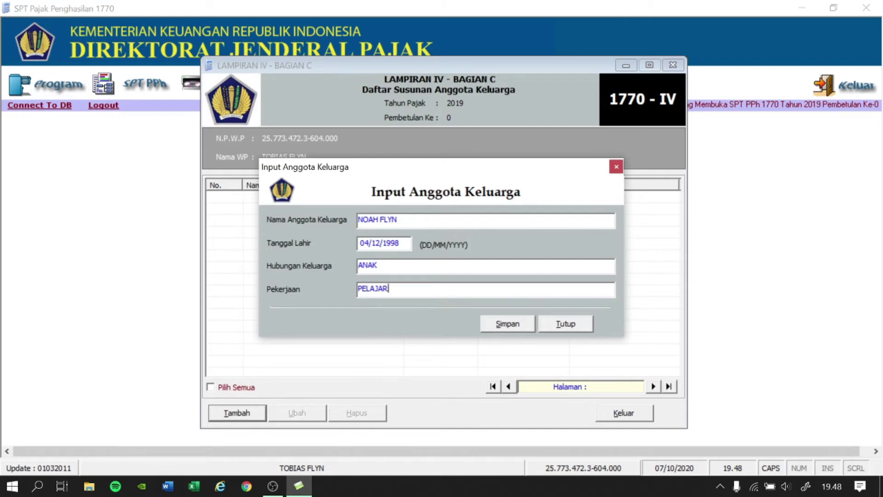
{"action": "left_click", "coordinate": [513, 326]}
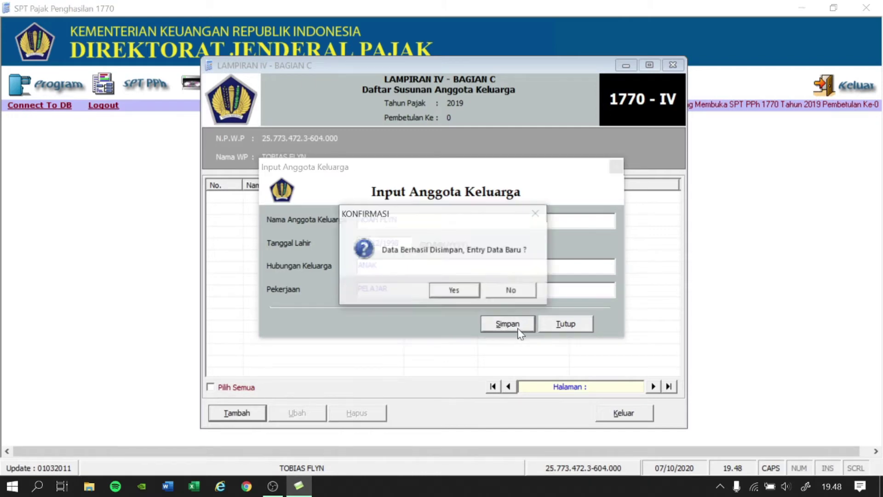
{"action": "left_click", "coordinate": [461, 294]}
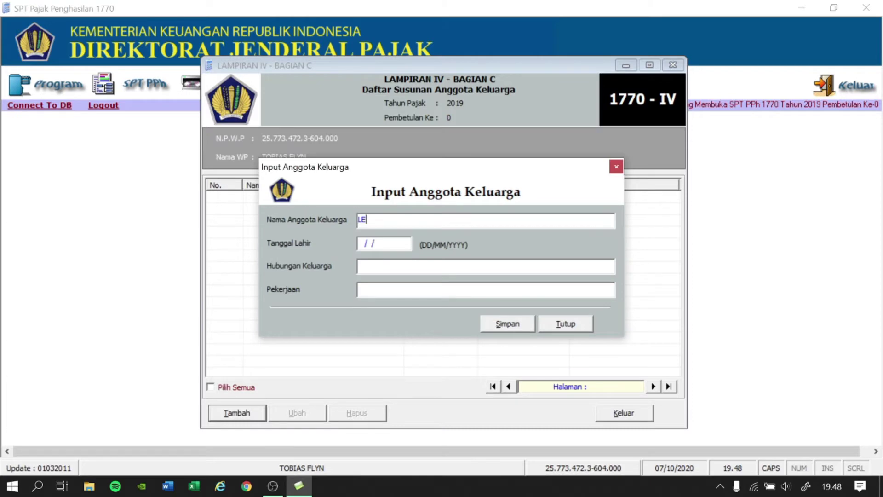
{"action": "key", "text": "Tab"}
{"action": "type", "text": "18/07/2003"}
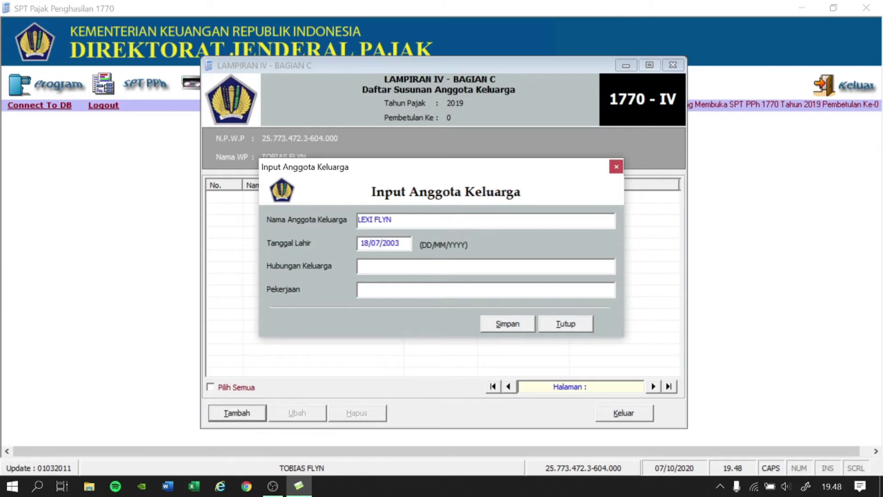
{"action": "left_click", "coordinate": [363, 265]}
{"action": "type", "text": "ANAK"}
{"action": "left_click", "coordinate": [364, 288]}
{"action": "type", "text": "PELAJAR"}
{"action": "left_click", "coordinate": [506, 324]}
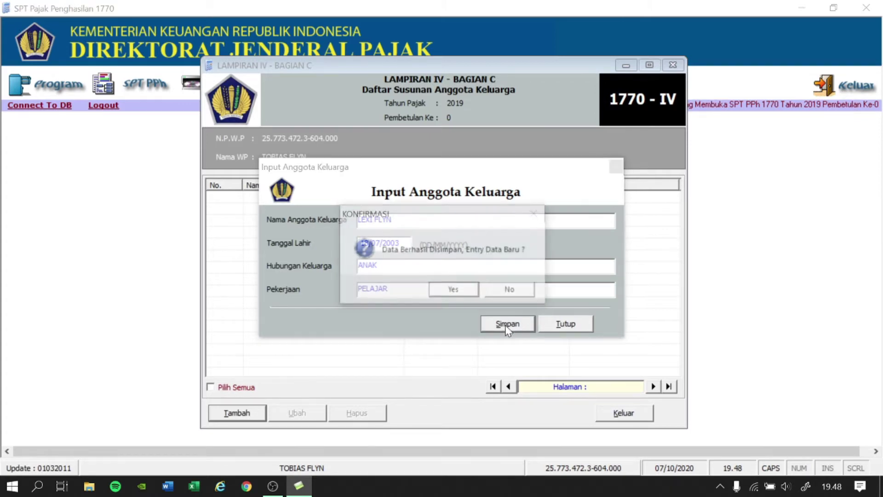
{"action": "left_click", "coordinate": [446, 291]}
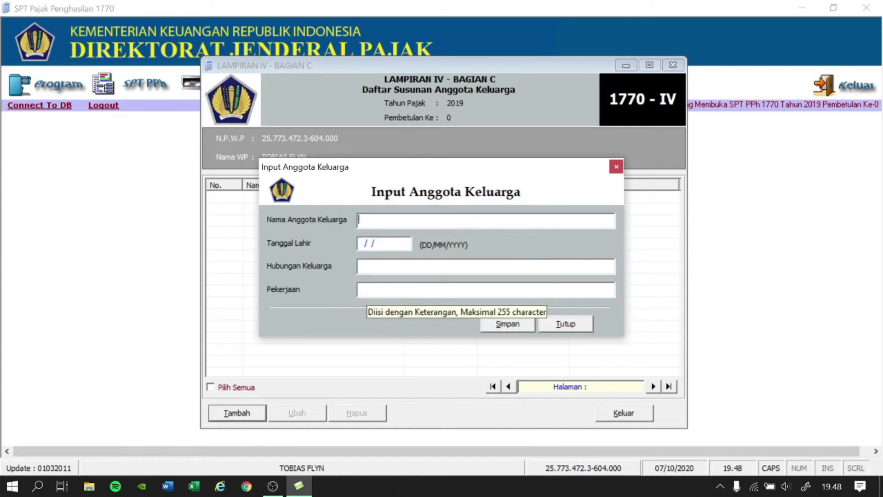
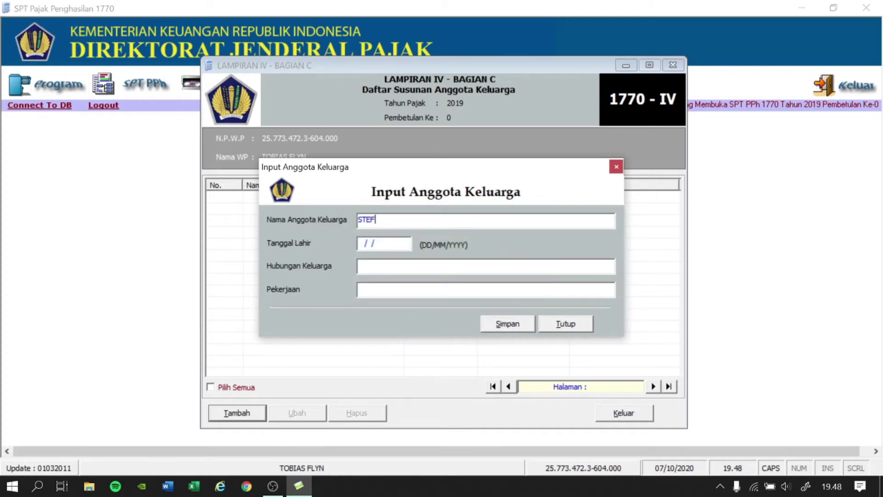
{"action": "key", "text": "Tab"}
{"action": "type", "text": "100"}
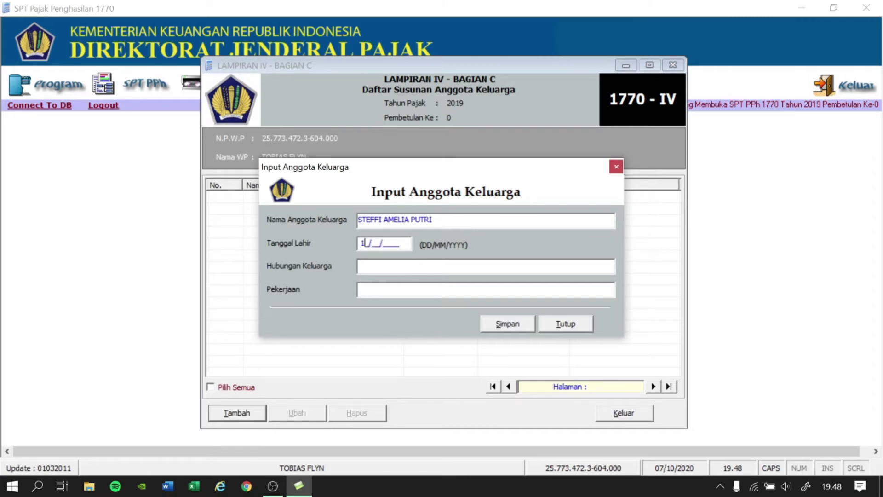
{"action": "type", "text": "82005ANAK"}
{"action": "key", "text": "Tab"}
{"action": "type", "text": "PELAJAR"}
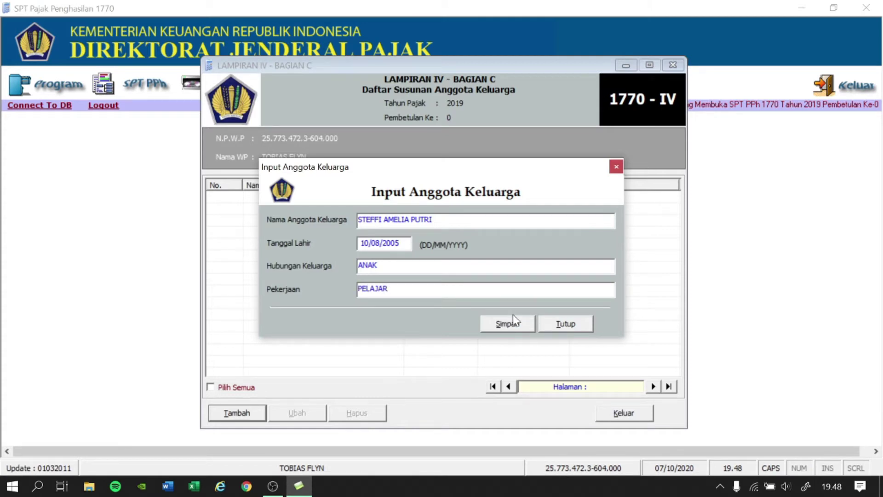
{"action": "left_click", "coordinate": [519, 326]}
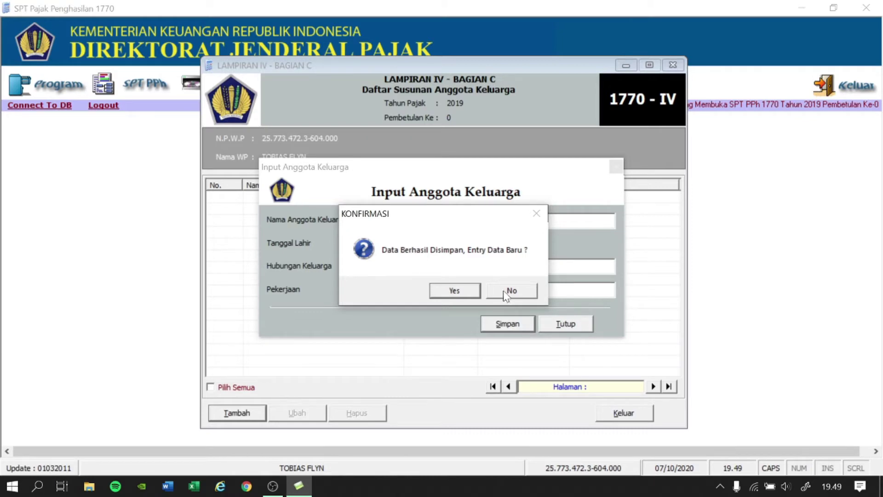
{"action": "left_click", "coordinate": [529, 295]}
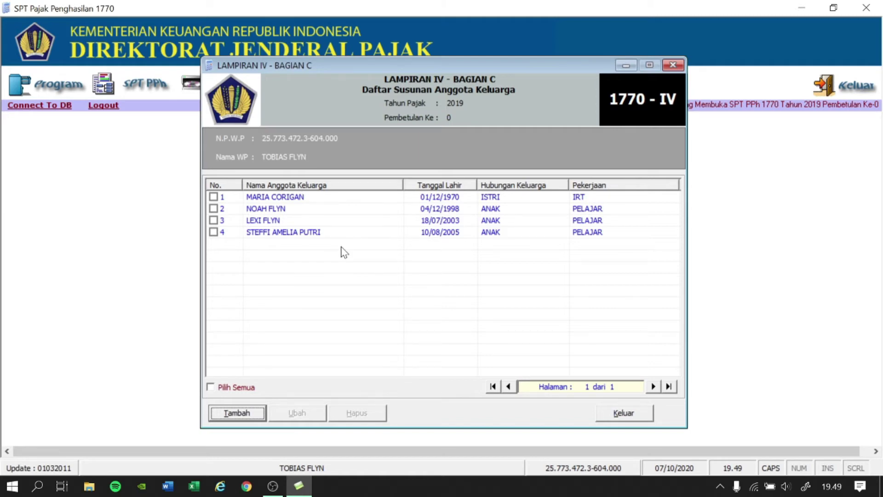
{"action": "left_click", "coordinate": [622, 414]}
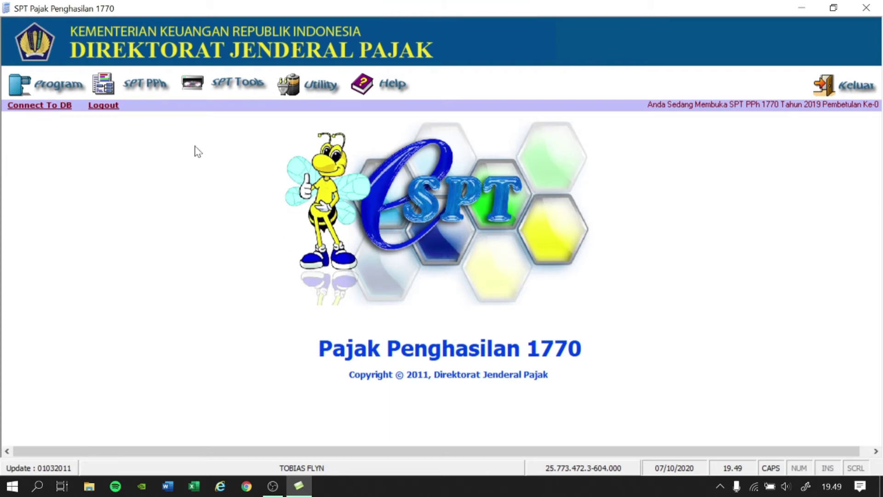
Open Lampiran IV's Daftar Kewajiban/Utang Pada Akhir Tahun list from the SPT PPh menu.
{"action": "left_click", "coordinate": [154, 95]}
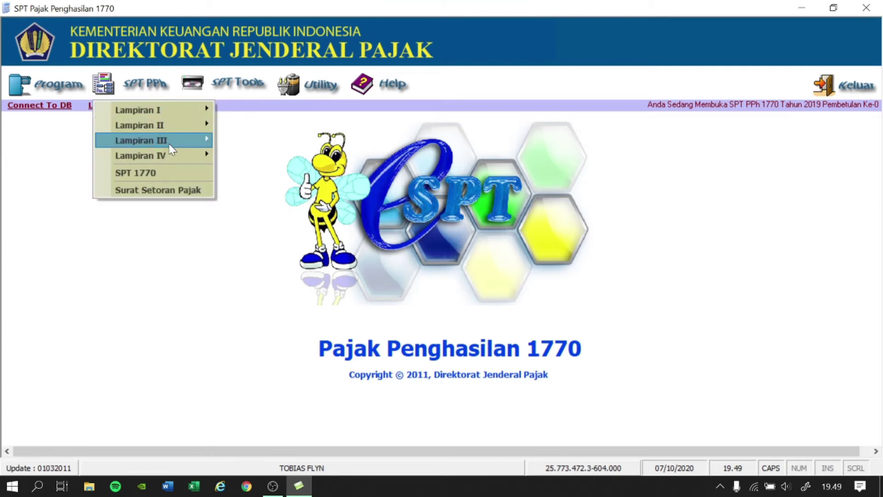
{"action": "mouse_move", "coordinate": [201, 159]}
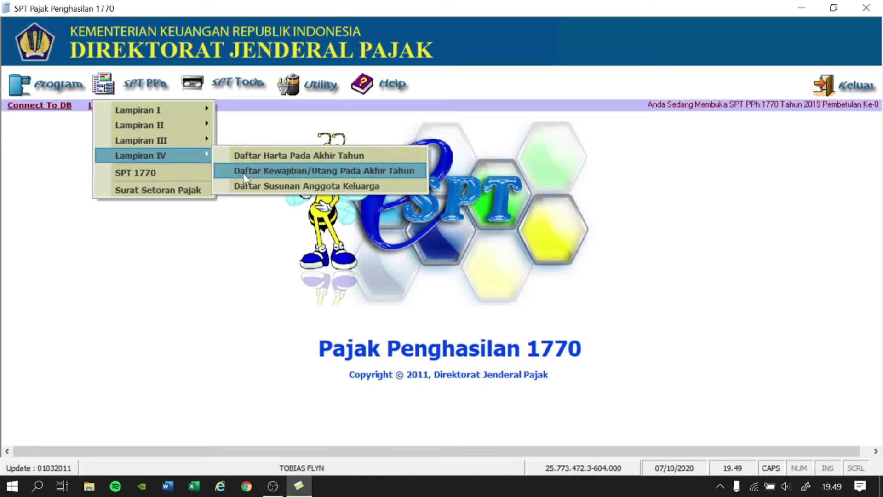
{"action": "left_click", "coordinate": [243, 173]}
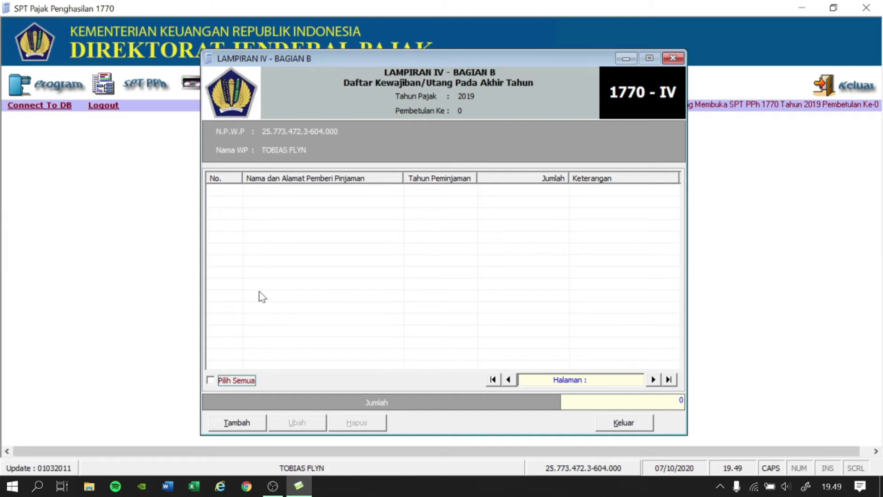
Add a BANK MANDIRI, JAKARTA debt from 2011 of 87.500.000 as HUTANG USAHA, then close the list.
{"action": "left_click", "coordinate": [240, 422]}
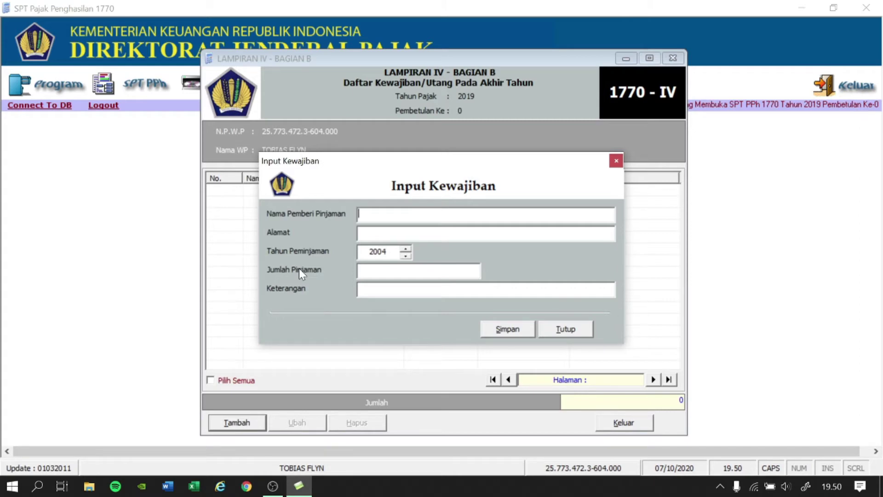
{"action": "type", "text": "BANK MANDIRI"}
{"action": "key", "text": "Tab"}
{"action": "type", "text": "JAKARTA"}
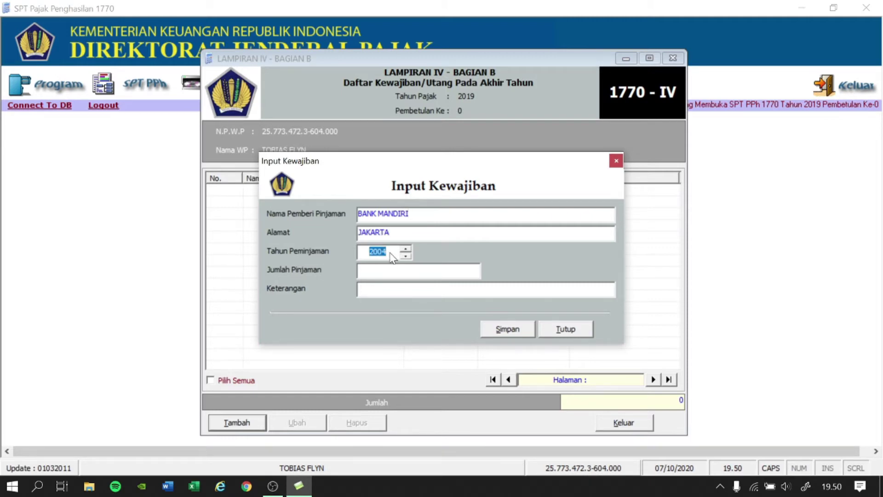
{"action": "type", "text": "2011"}
{"action": "key", "text": "Tab"}
{"action": "type", "text": "87.500.0"}
{"action": "type", "text": "00000"}
{"action": "key", "text": "Tab"}
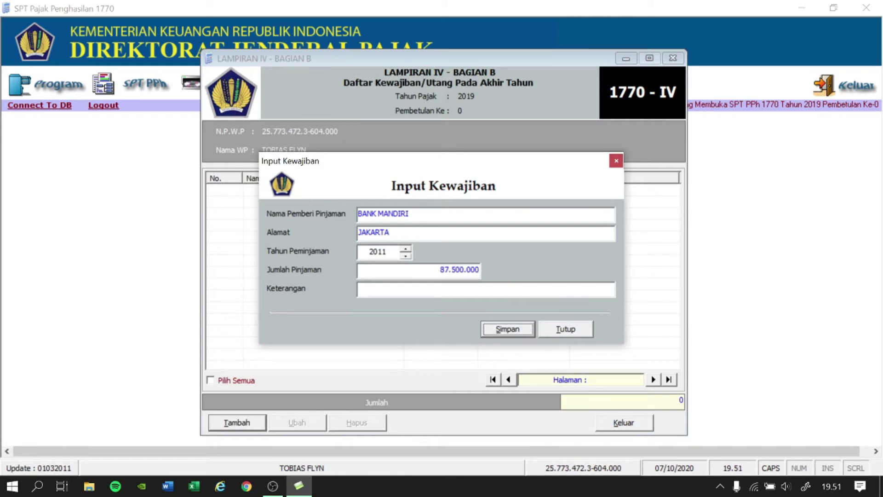
{"action": "left_click", "coordinate": [385, 289]}
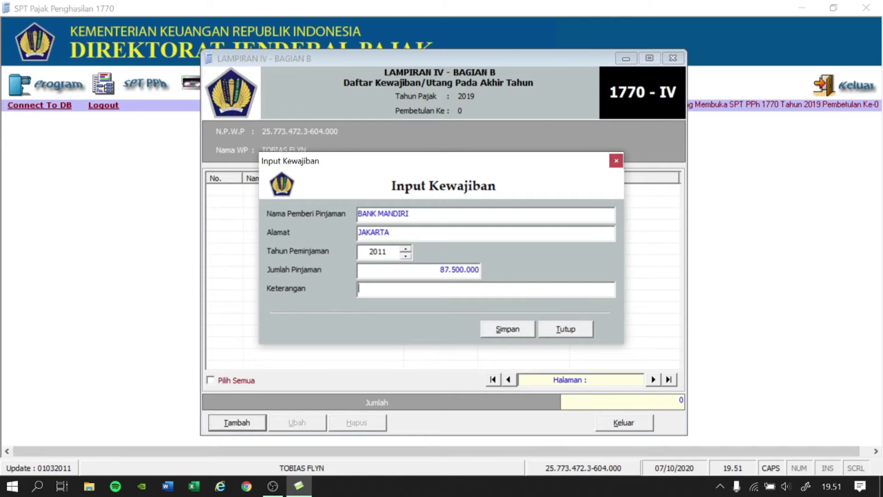
{"action": "type", "text": "HUTANG USAHA"}
{"action": "left_click", "coordinate": [515, 335]}
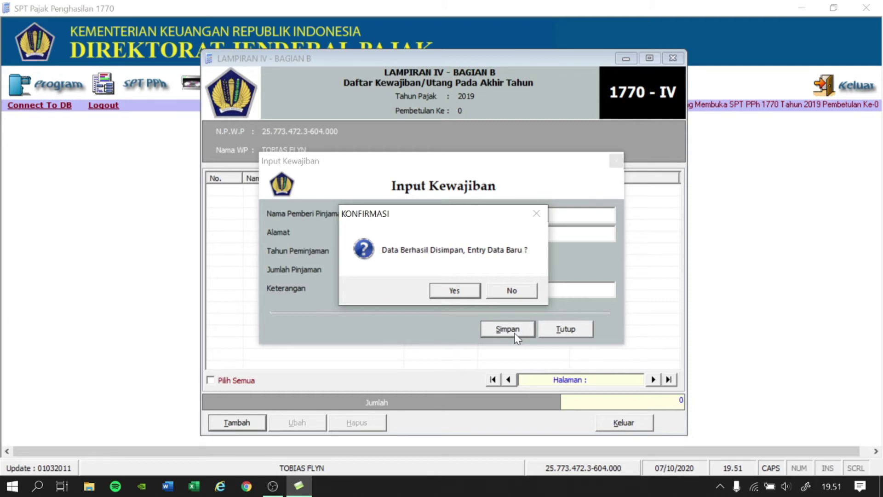
{"action": "left_click", "coordinate": [510, 294]}
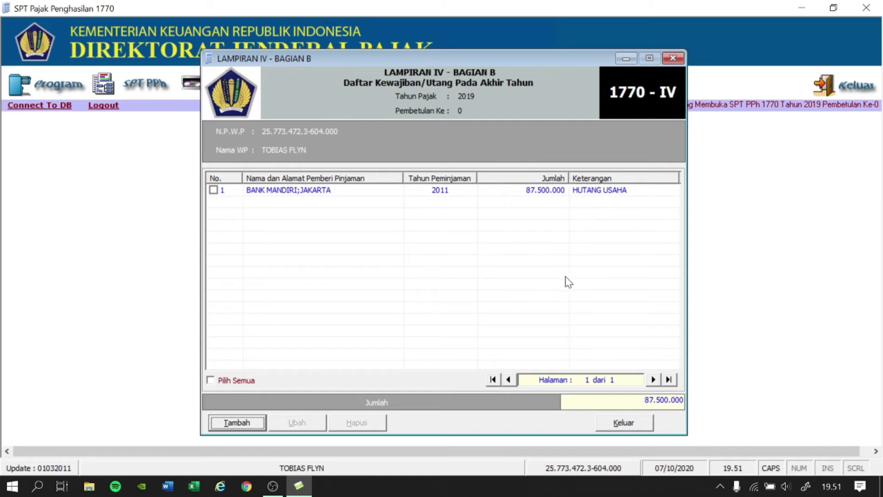
{"action": "left_click", "coordinate": [625, 423]}
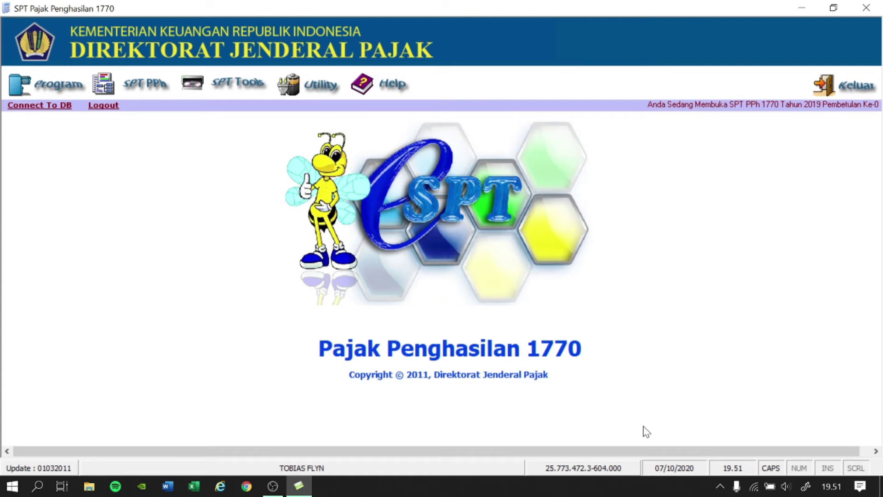
Open Lampiran IV's Daftar Harta Pada Akhir Tahun list and start a new asset entry.
{"action": "left_click", "coordinate": [156, 89]}
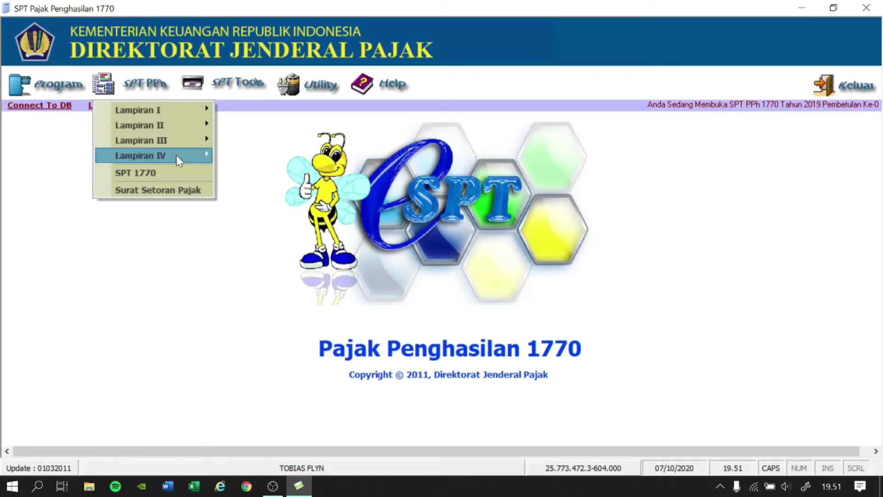
{"action": "mouse_move", "coordinate": [178, 156]}
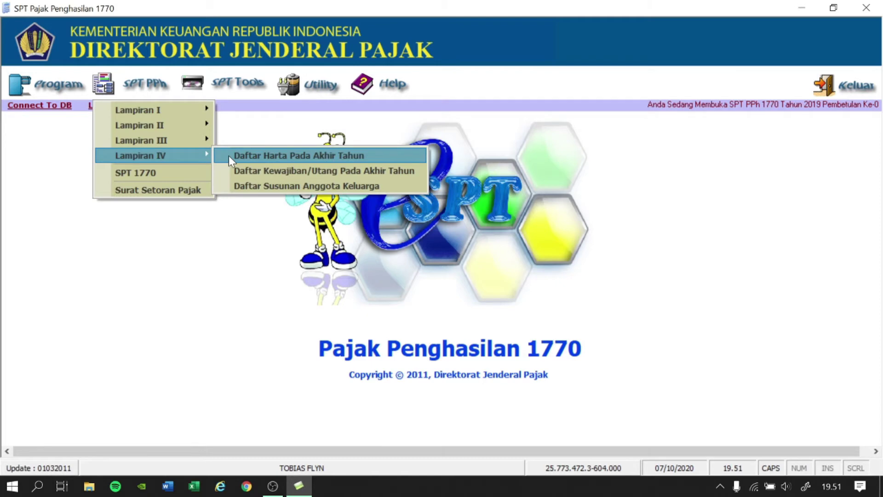
{"action": "left_click", "coordinate": [282, 156]}
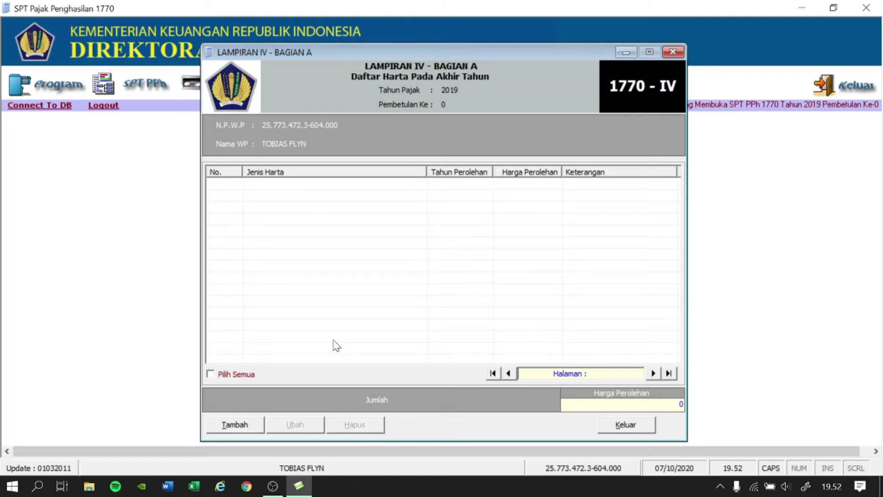
{"action": "left_click", "coordinate": [251, 424]}
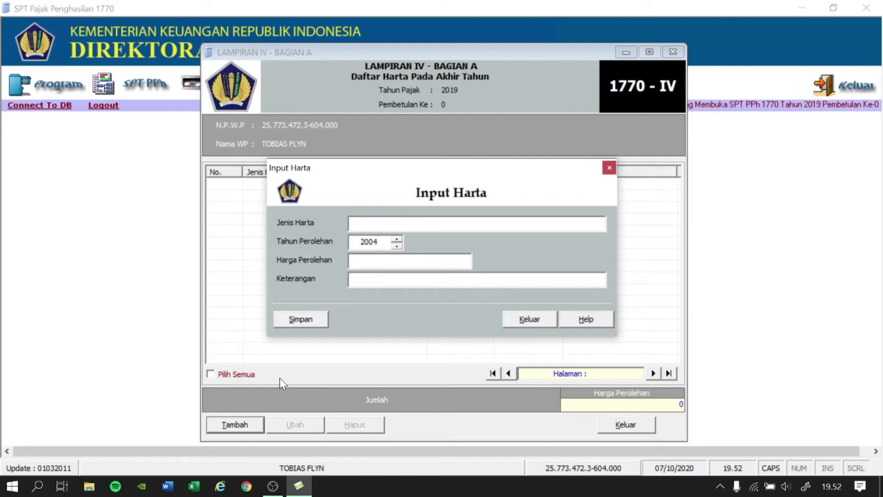
Save a DEPOSITO asset from 2015 worth 525.000.000, described BANK MANDIRI.
{"action": "type", "text": "DEPOSITO"}
{"action": "key", "text": "Tab"}
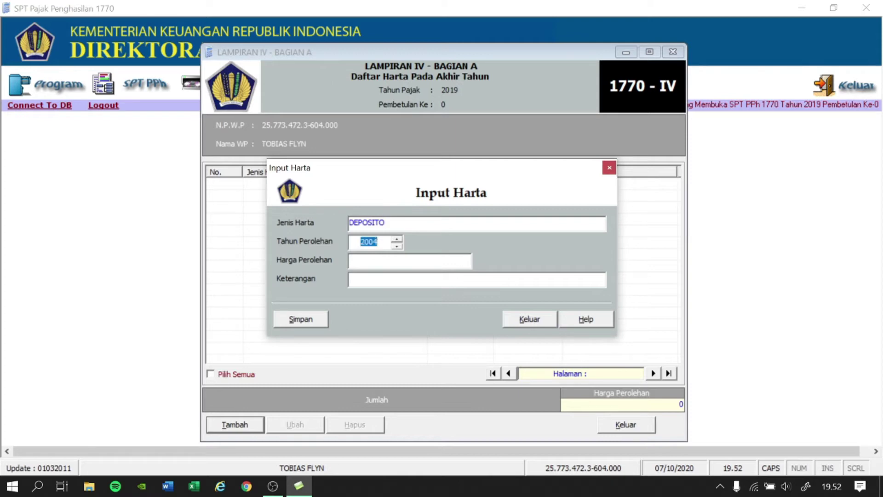
{"action": "type", "text": "2015"}
{"action": "key", "text": "Tab"}
{"action": "type", "text": "525000000"}
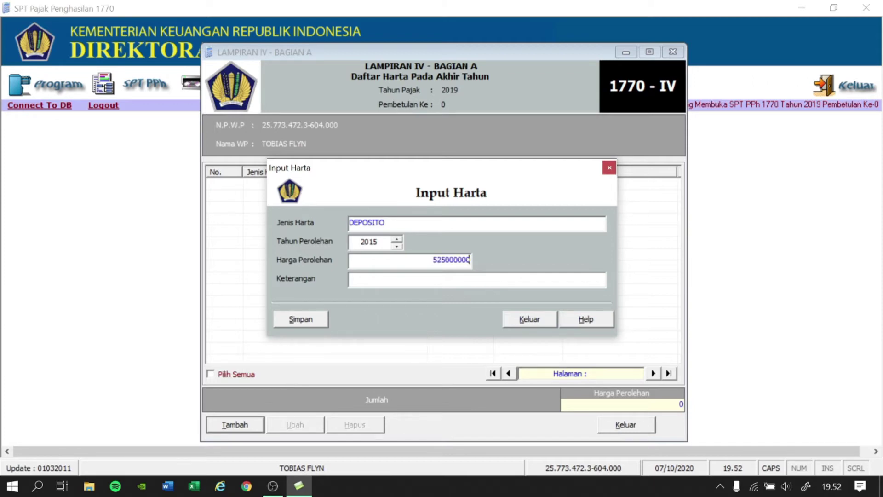
{"action": "key", "text": "Tab"}
{"action": "type", "text": "BANK MANDIRI"}
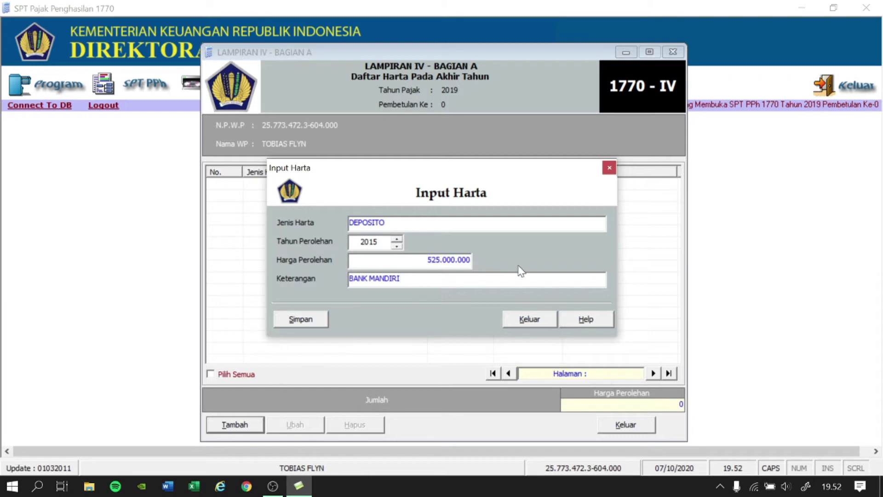
{"action": "left_click", "coordinate": [324, 321]}
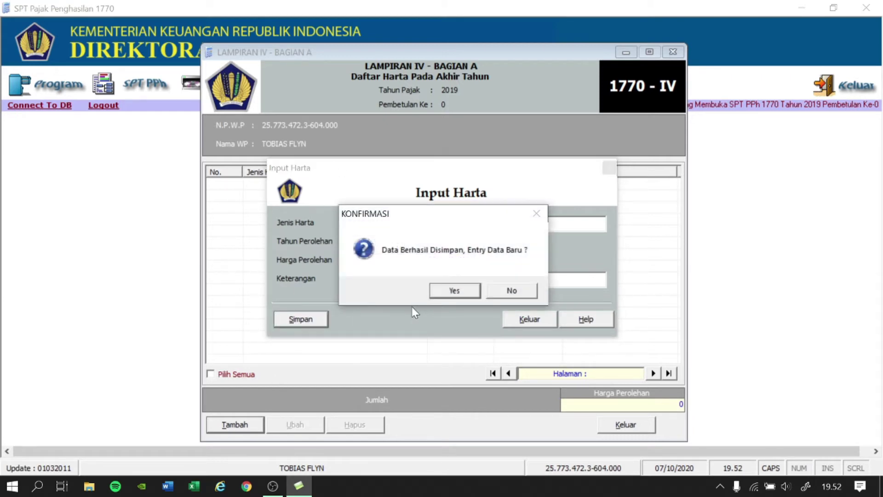
Add and save PENYERAHAN PADA CV. UNGGUL, acquired 2012 for 360.000.000, described UANG TUNAI.
{"action": "left_click", "coordinate": [447, 295]}
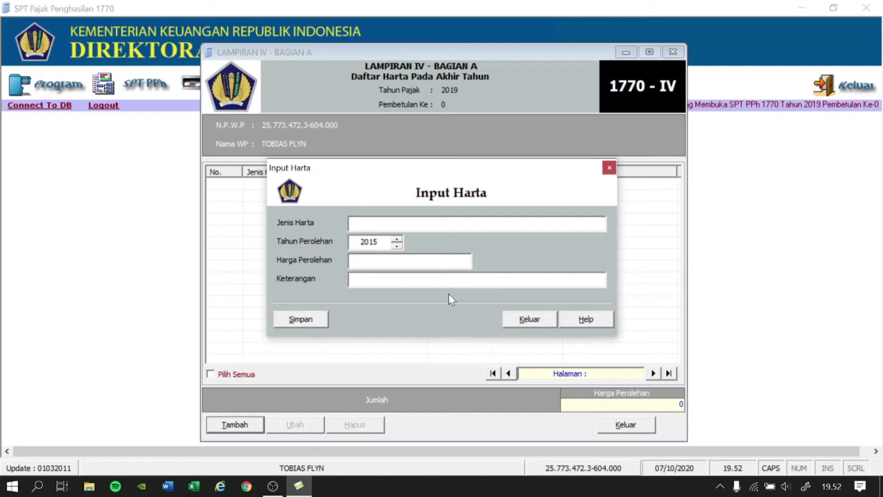
{"action": "type", "text": "PENYERAHAN PADA CV"}
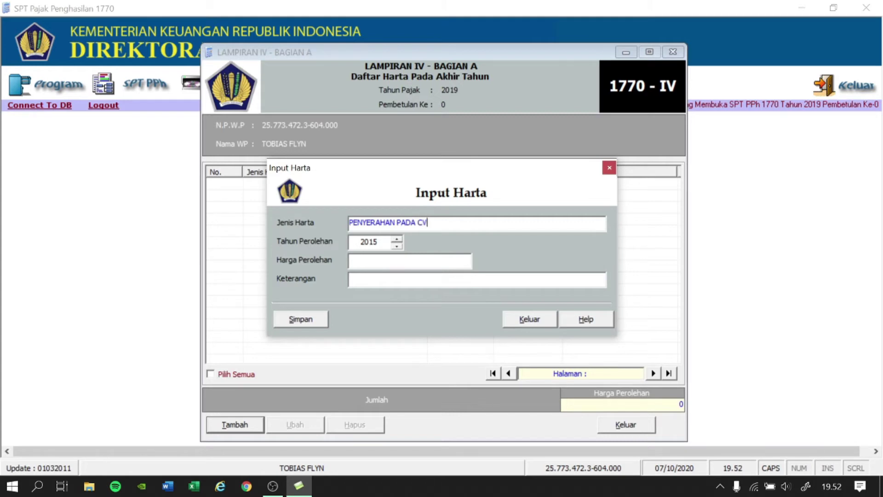
{"action": "type", "text": ". UNGGUL"}
{"action": "key", "text": "Tab"}
{"action": "key", "text": "Down"}
{"action": "key", "text": "Down"}
{"action": "key", "text": "Down"}
{"action": "key", "text": "Tab"}
{"action": "type", "text": "360000000"}
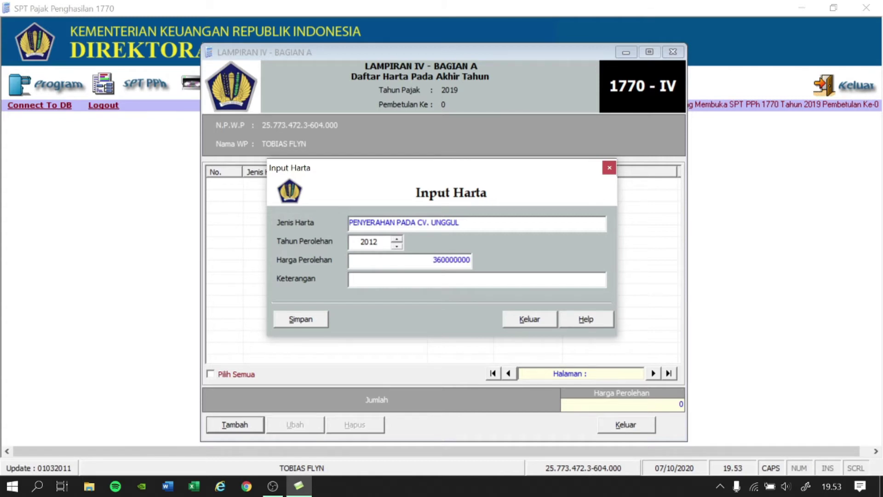
{"action": "key", "text": "Tab"}
{"action": "type", "text": "UANG TUNAI"}
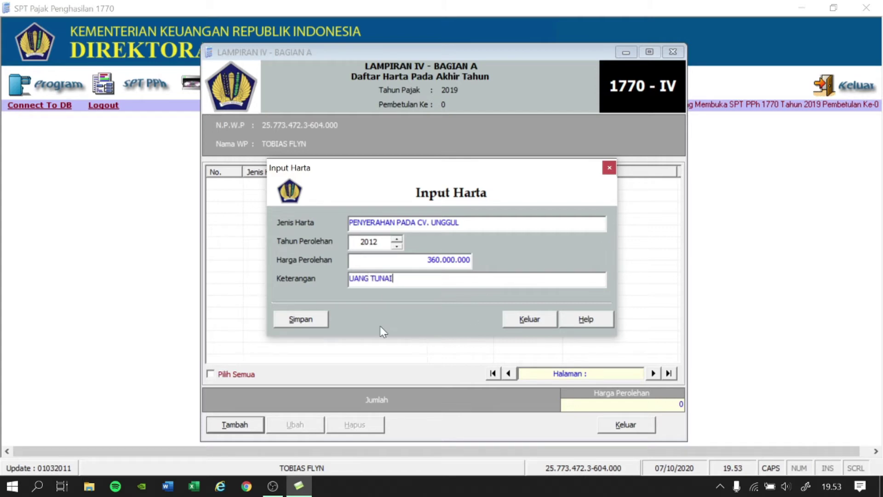
{"action": "left_click", "coordinate": [327, 318]}
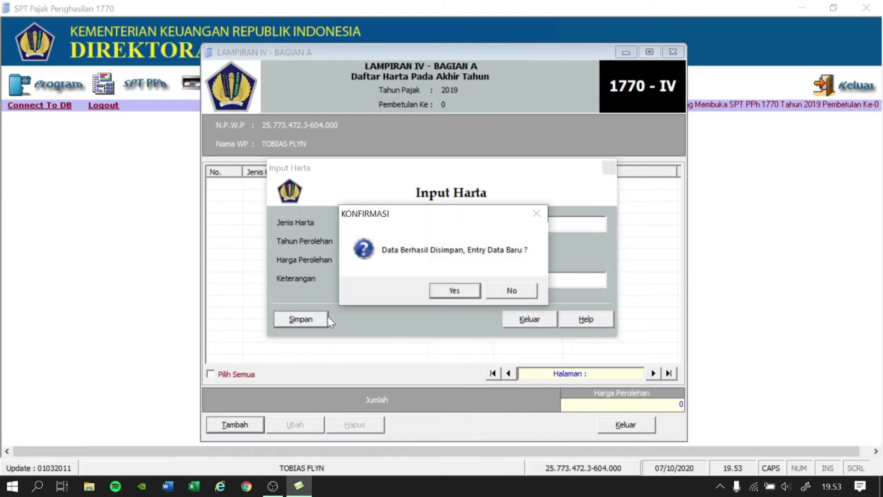
Add asset BANGUNAN KANTOR, year 2007, price 4.555.000.000, Keterangan JAKARTA, and save it.
{"action": "left_click", "coordinate": [438, 293]}
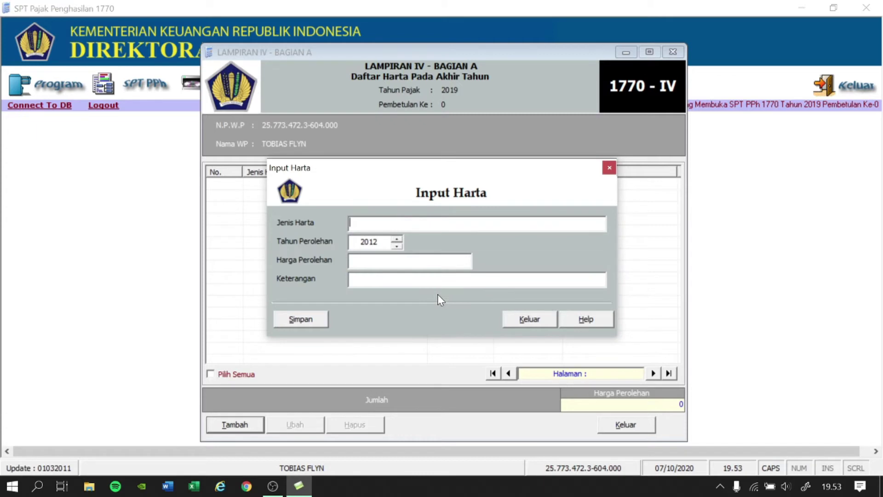
{"action": "type", "text": "BANGUNAN KANTO"}
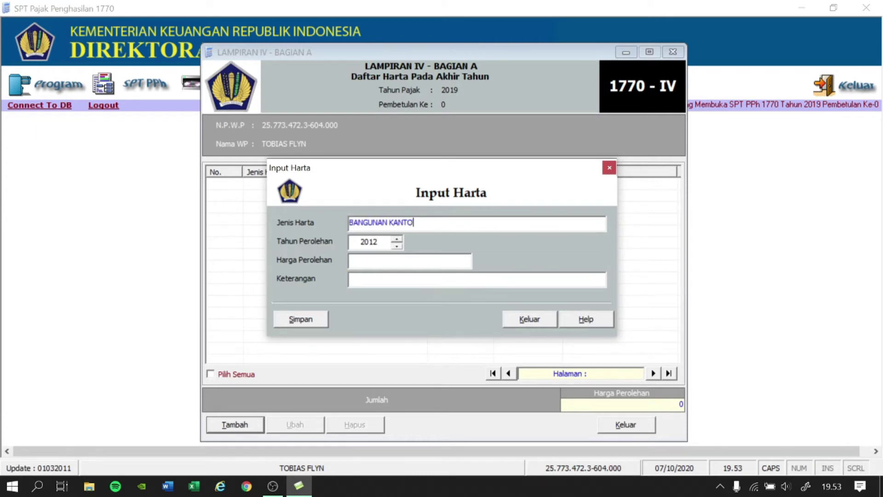
{"action": "type", "text": "R"}
{"action": "key", "text": "Tab"}
{"action": "key", "text": "Down"}
{"action": "key", "text": "Down"}
{"action": "key", "text": "Down"}
{"action": "key", "text": "Down"}
{"action": "key", "text": "Down"}
{"action": "key", "text": "Tab"}
{"action": "type", "text": "4.555.000.000"}
{"action": "key", "text": "Tab"}
{"action": "type", "text": "JAKARTA"}
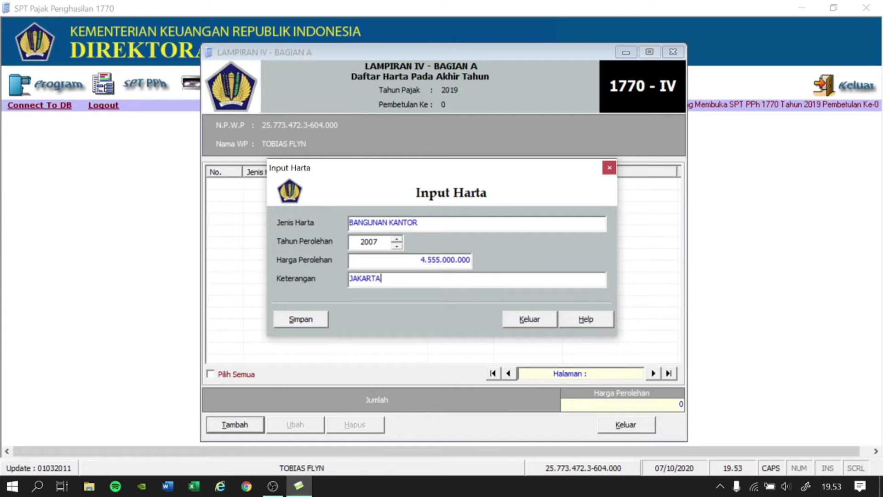
{"action": "left_click", "coordinate": [316, 322]}
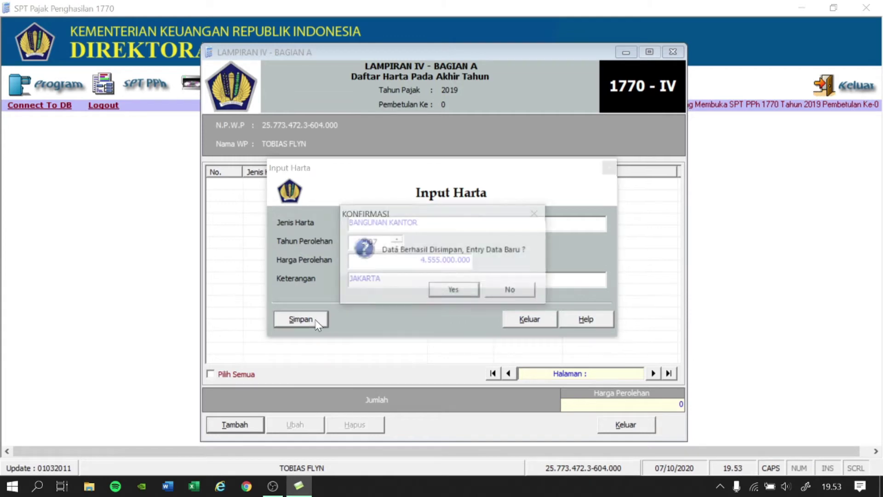
Add asset BANGUNAN RUMAH, year 2001, price 3.200.000.000, Keterangan JAKARTA, and save it.
{"action": "left_click", "coordinate": [455, 290]}
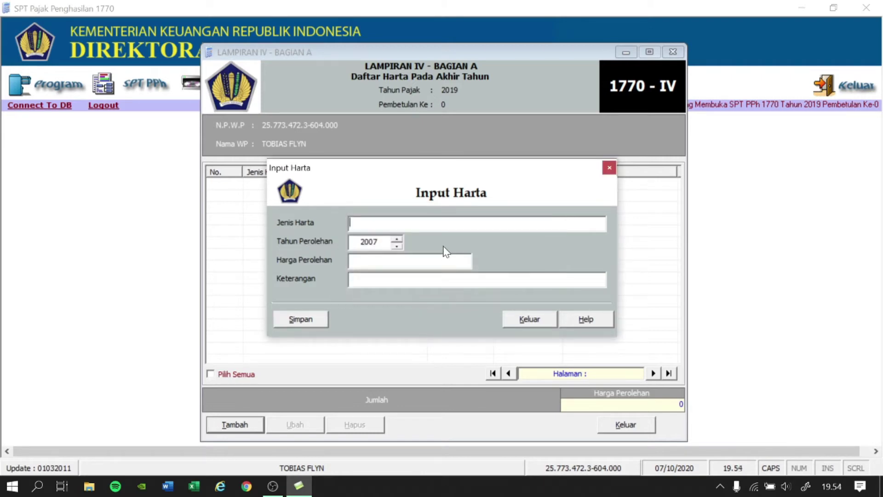
{"action": "type", "text": "BANGUNAN RUMAH"}
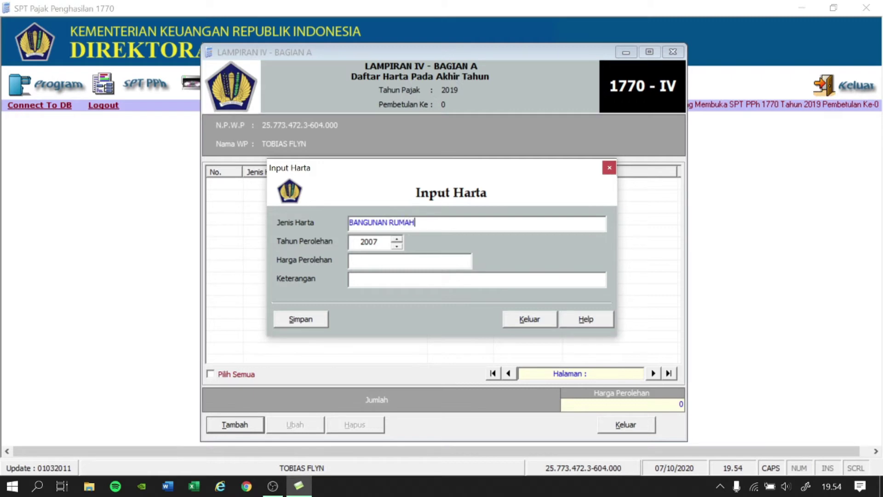
{"action": "key", "text": "Tab"}
{"action": "key", "text": "Down"}
{"action": "key", "text": "Down"}
{"action": "key", "text": "Down"}
{"action": "key", "text": "Down"}
{"action": "key", "text": "Down"}
{"action": "key", "text": "Down"}
{"action": "key", "text": "Tab"}
{"action": "type", "text": "3.200.000.000"}
{"action": "key", "text": "Tab"}
{"action": "type", "text": "JAKARTA"}
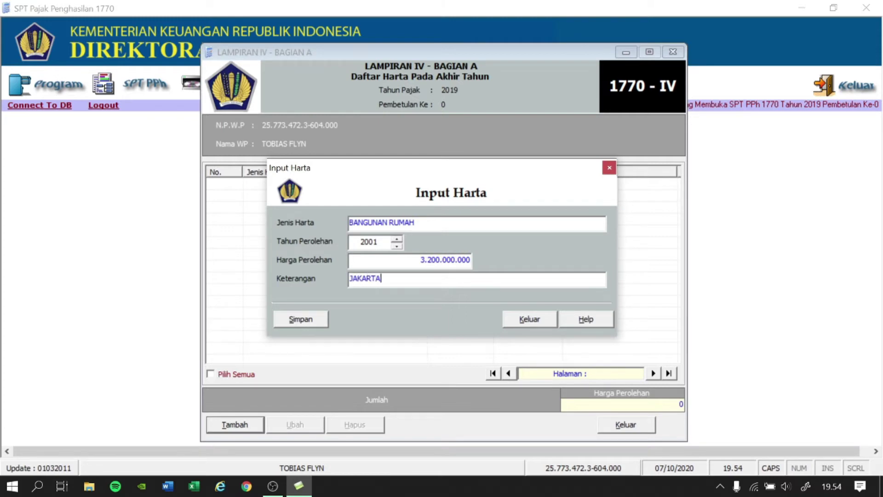
{"action": "left_click", "coordinate": [325, 321]}
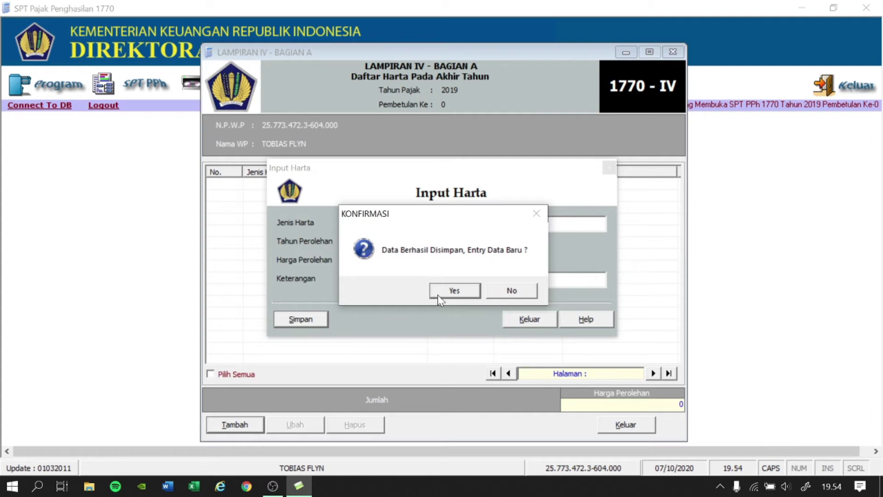
Add asset TANAH DAN BANGUNAN, year 2005, price 2.700.000.000, Keterangan BEKASI, and save it.
{"action": "left_click", "coordinate": [438, 294]}
{"action": "type", "text": "TA"}
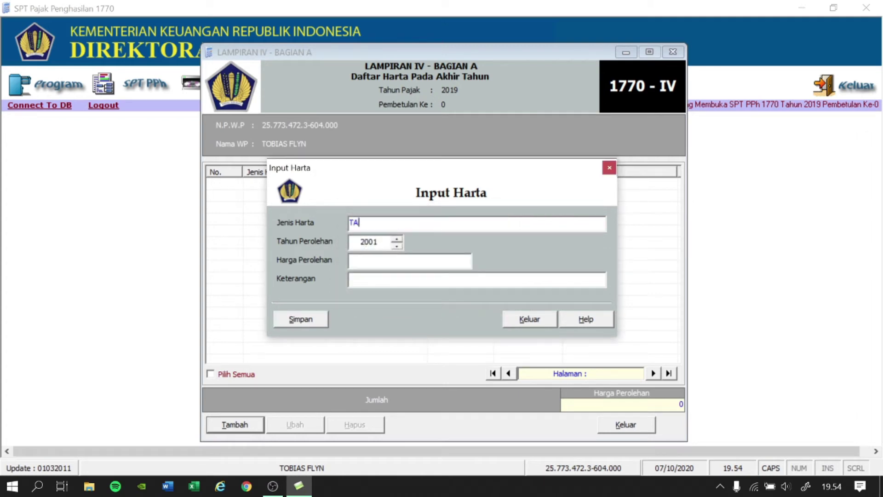
{"action": "type", "text": "NAH DAN BANGUN"}
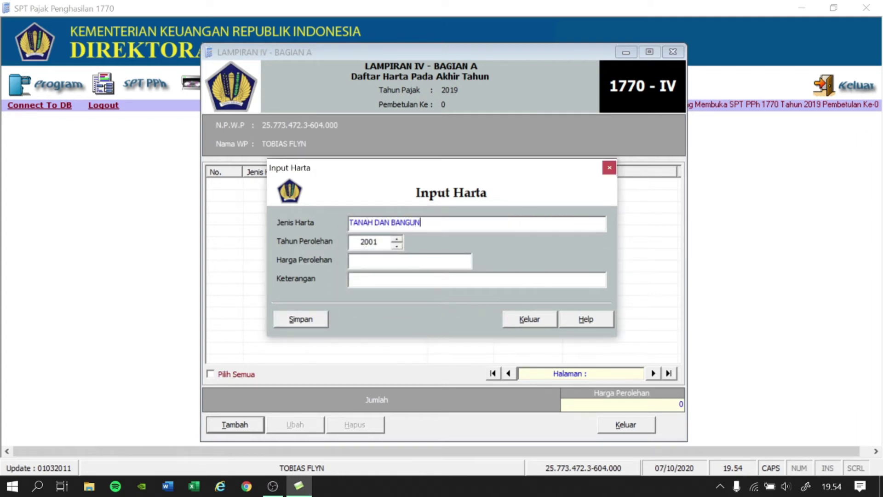
{"action": "type", "text": "AN"}
{"action": "key", "text": "Tab"}
{"action": "key", "text": "Up"}
{"action": "key", "text": "Up"}
{"action": "key", "text": "Up"}
{"action": "key", "text": "Tab"}
{"action": "type", "text": "2700000000"}
{"action": "key", "text": "Tab"}
{"action": "type", "text": "BEKASI"}
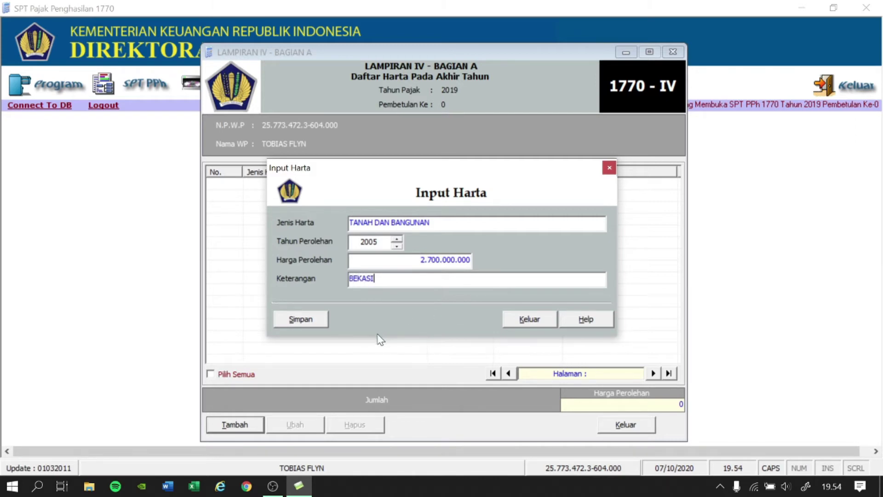
{"action": "left_click", "coordinate": [302, 322]}
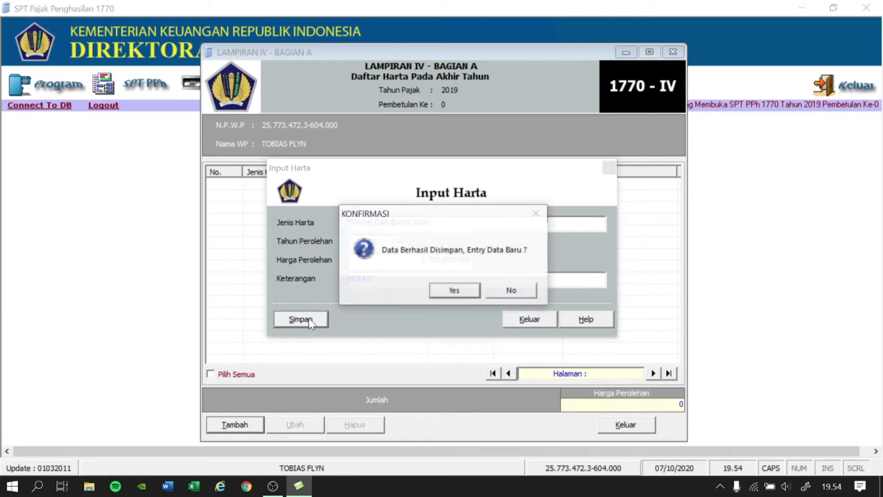
Decline further assets and close the five-asset list totalling 11.340.000.000.
{"action": "left_click", "coordinate": [504, 291]}
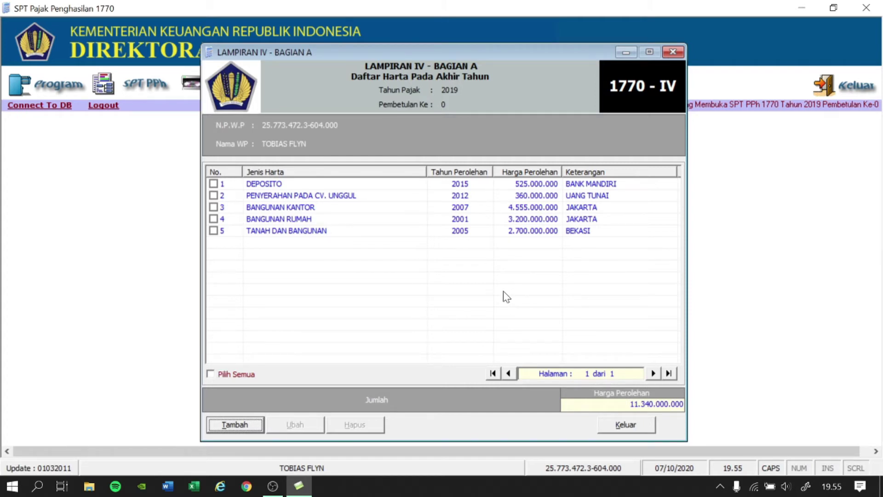
{"action": "left_click", "coordinate": [619, 423]}
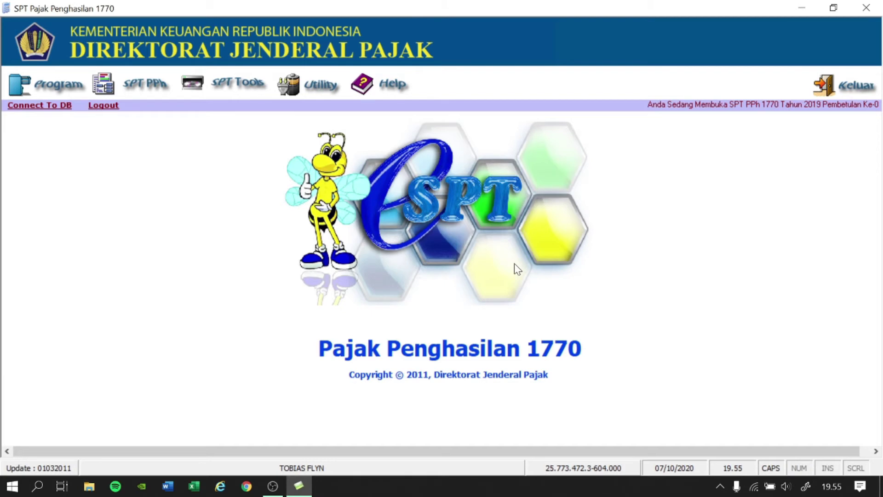
Open Lampiran III Bagian B, Penghasilan Yang Tidak Termasuk Objek Pajak, from the SPT PPh menu.
{"action": "left_click", "coordinate": [161, 86]}
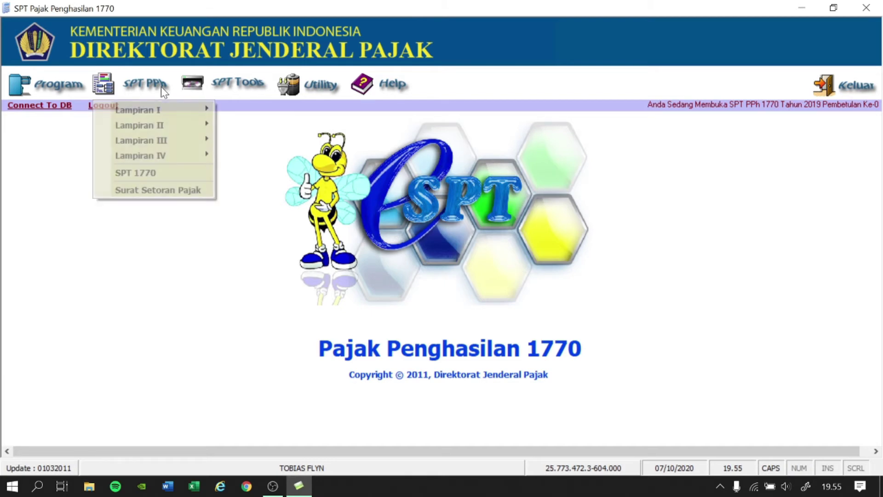
{"action": "mouse_move", "coordinate": [192, 139]}
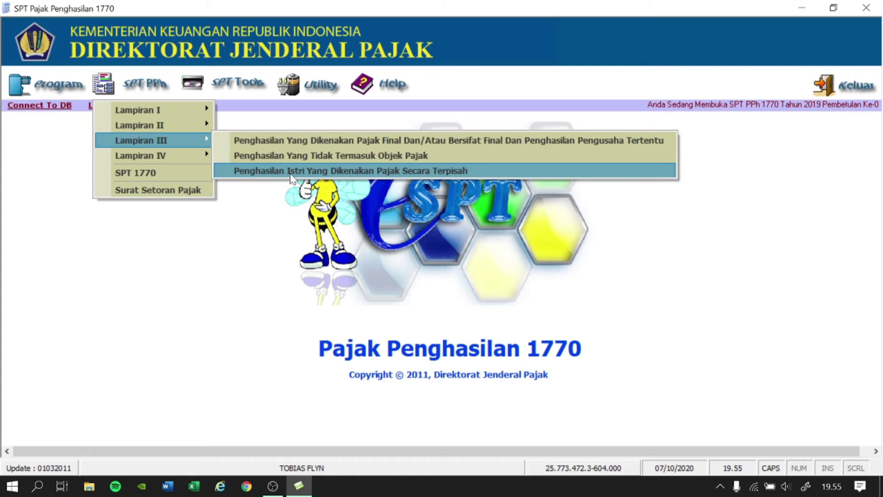
{"action": "left_click", "coordinate": [321, 156]}
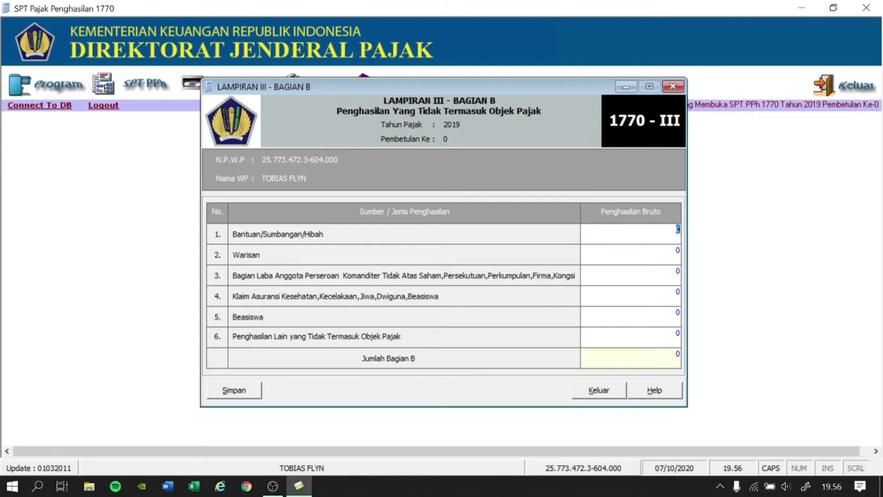
Enter 55.000.000 as partnership profit share in row 3, save, and close Lampiran III Bagian B.
{"action": "key", "text": "Tab"}
{"action": "key", "text": "Tab"}
{"action": "type", "text": "55.000.000"}
{"action": "key", "text": "Tab"}
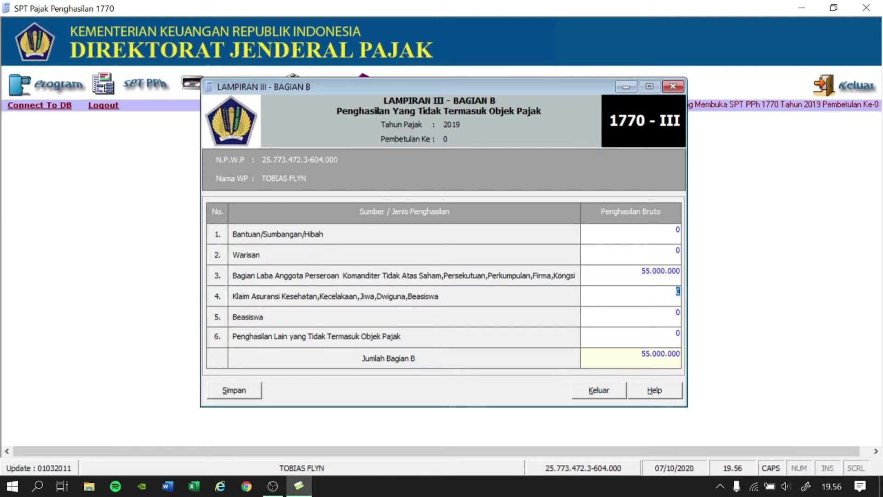
{"action": "left_click", "coordinate": [240, 391]}
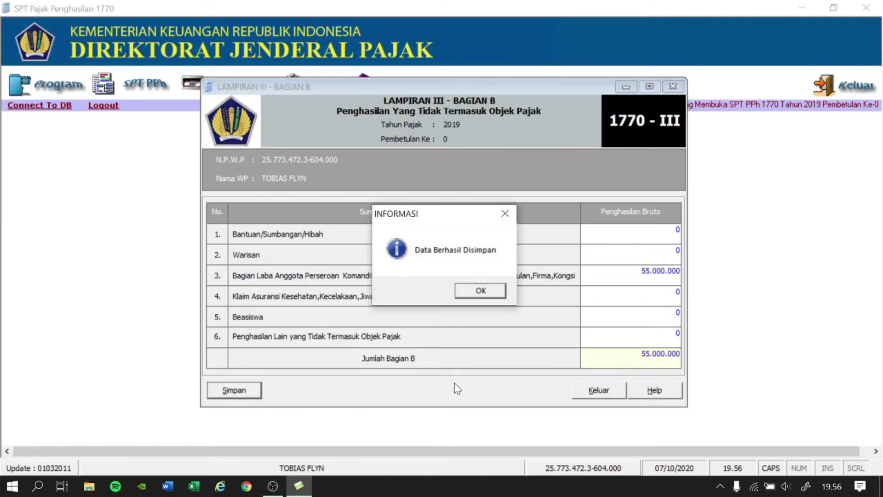
{"action": "left_click", "coordinate": [479, 291]}
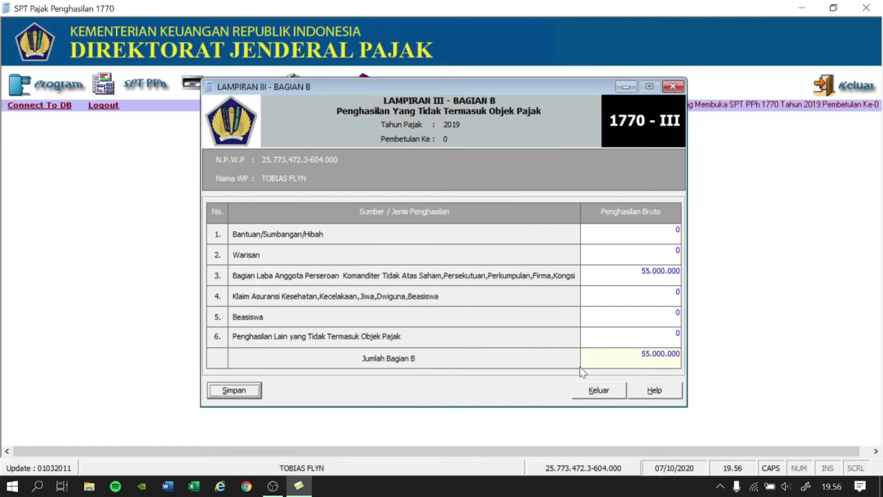
{"action": "left_click", "coordinate": [597, 391]}
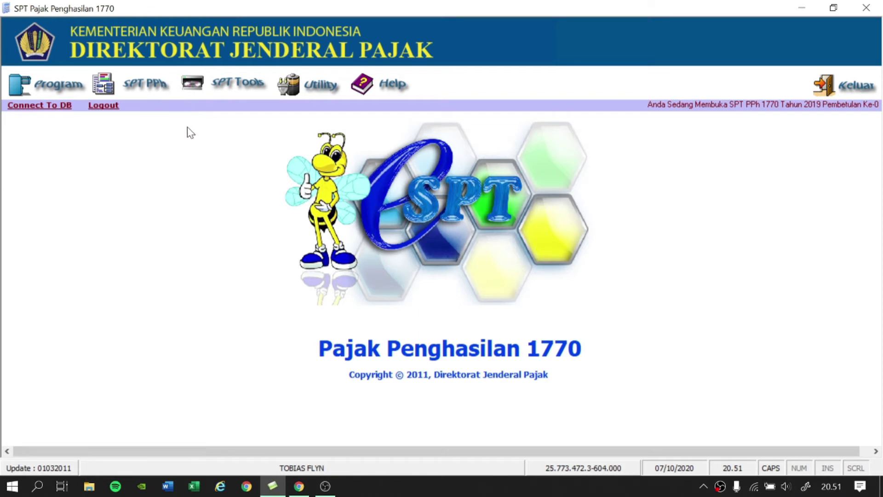
Open Lampiran III Bagian A for final-taxed income, checking pages Hal. 2 and Hal. 1.
{"action": "left_click", "coordinate": [152, 98]}
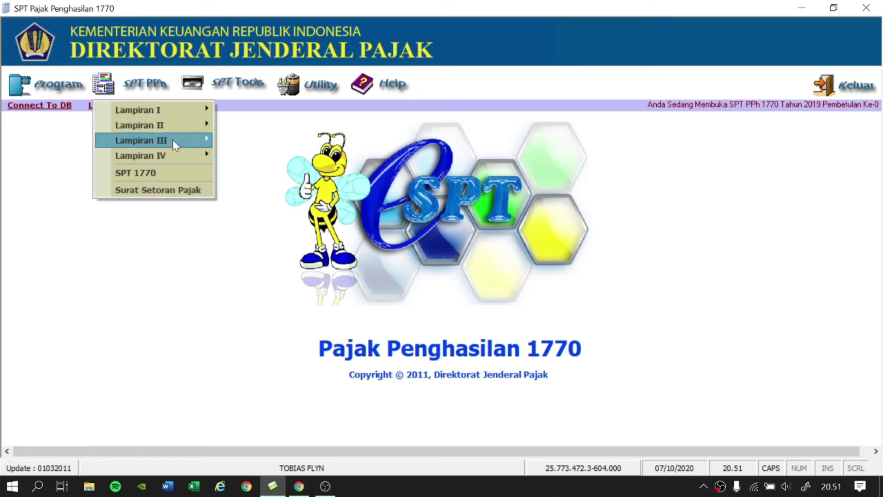
{"action": "mouse_move", "coordinate": [172, 140]}
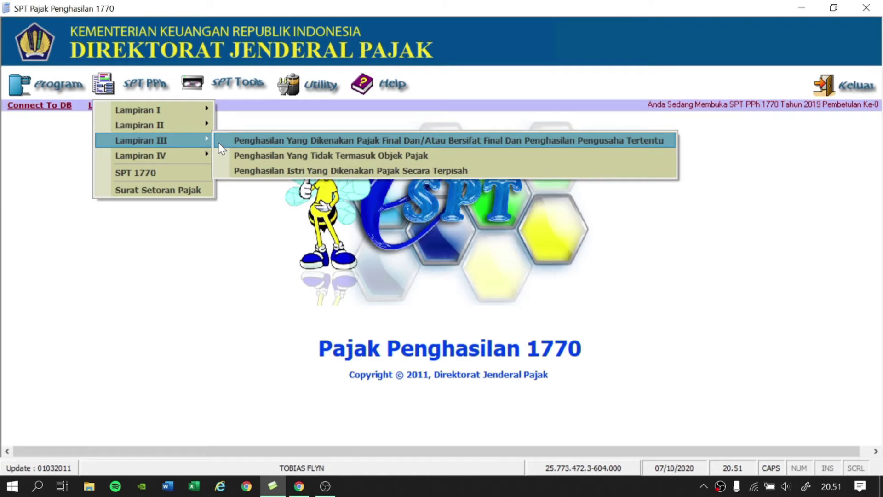
{"action": "left_click", "coordinate": [245, 143]}
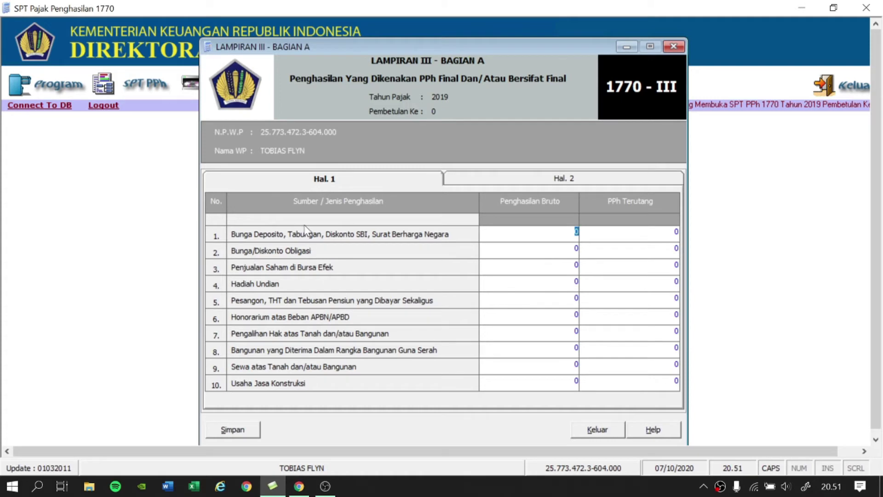
{"action": "left_click", "coordinate": [534, 177]}
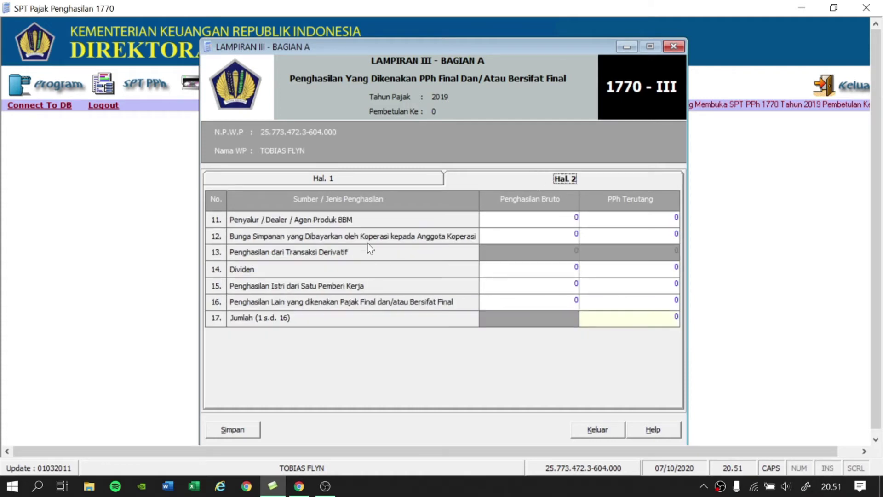
{"action": "left_click", "coordinate": [353, 181]}
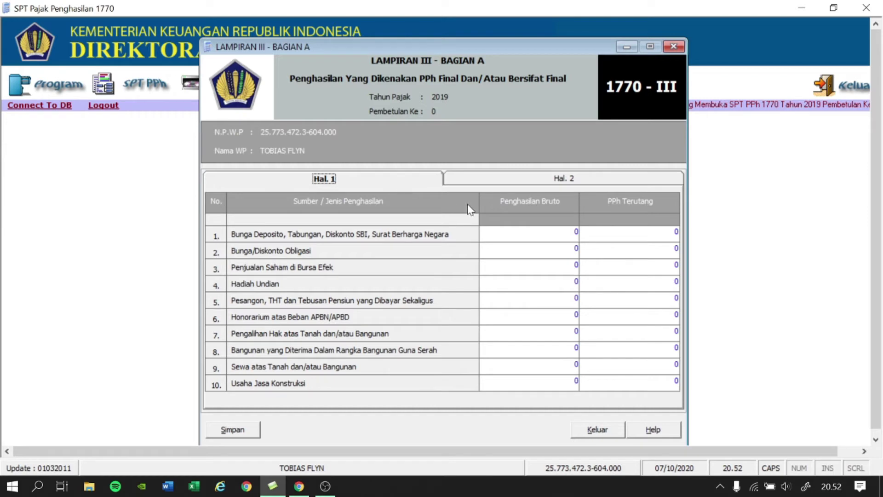
{"action": "left_click", "coordinate": [674, 232]}
Enter deposit interest of 90.000.000 gross with 18.000.000 tax in row 1.
{"action": "left_click", "coordinate": [675, 232]}
{"action": "left_click", "coordinate": [575, 232]}
{"action": "type", "text": "90000000"}
{"action": "left_click", "coordinate": [676, 231]}
{"action": "left_click", "coordinate": [527, 232]}
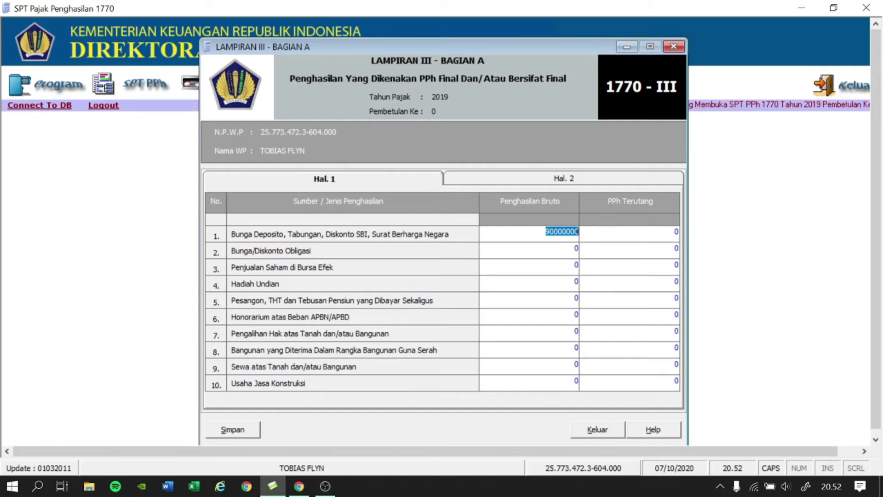
{"action": "key", "text": "Tab"}
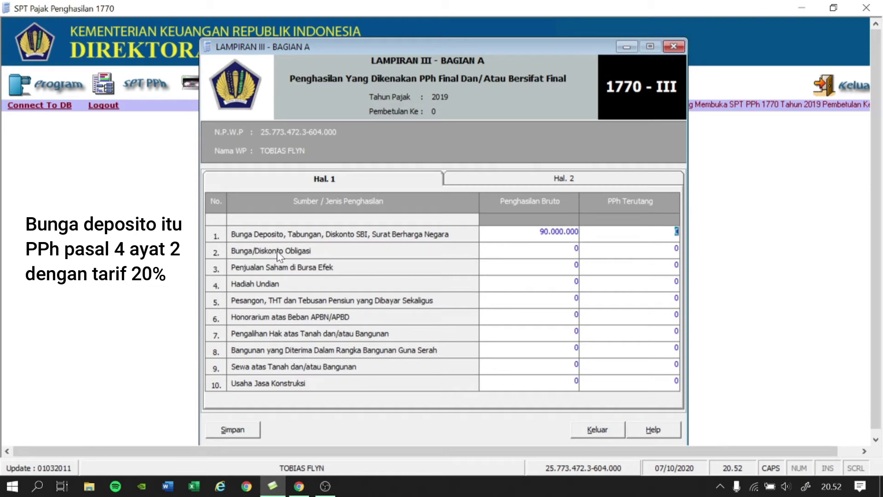
{"action": "type", "text": "18."}
{"action": "type", "text": "000.000"}
{"action": "key", "text": "Tab"}
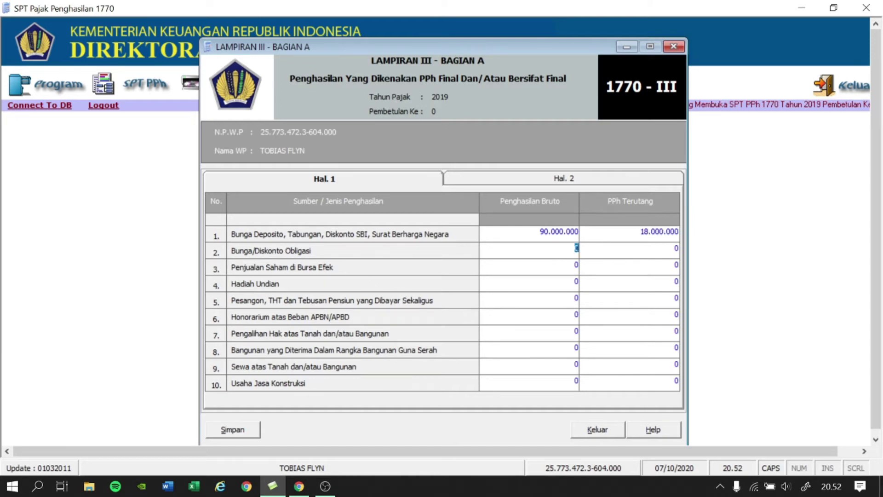
Enter lottery prizes 17.000.000/4.250.000 tax and land rent 340.000.000/34.000.000 tax.
{"action": "key", "text": "Down"}
{"action": "key", "text": "Down"}
{"action": "type", "text": "17.000.000"}
{"action": "key", "text": "Tab"}
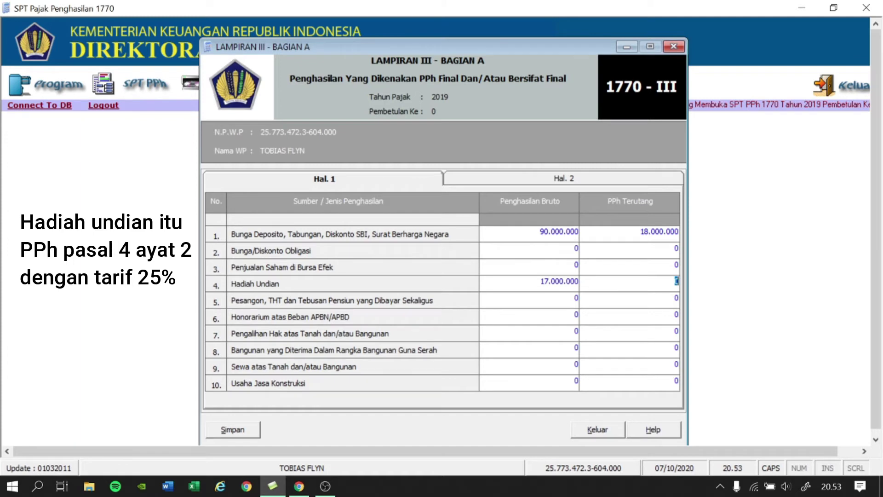
{"action": "type", "text": "4250000"}
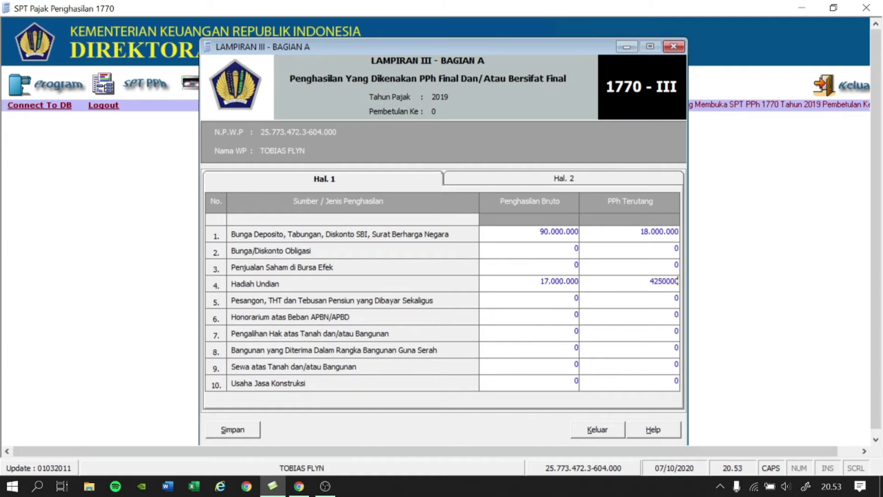
{"action": "key", "text": "Tab"}
{"action": "left_click", "coordinate": [577, 363]}
{"action": "type", "text": "340.000.000"}
{"action": "key", "text": "Tab"}
{"action": "type", "text": "34.000.0"}
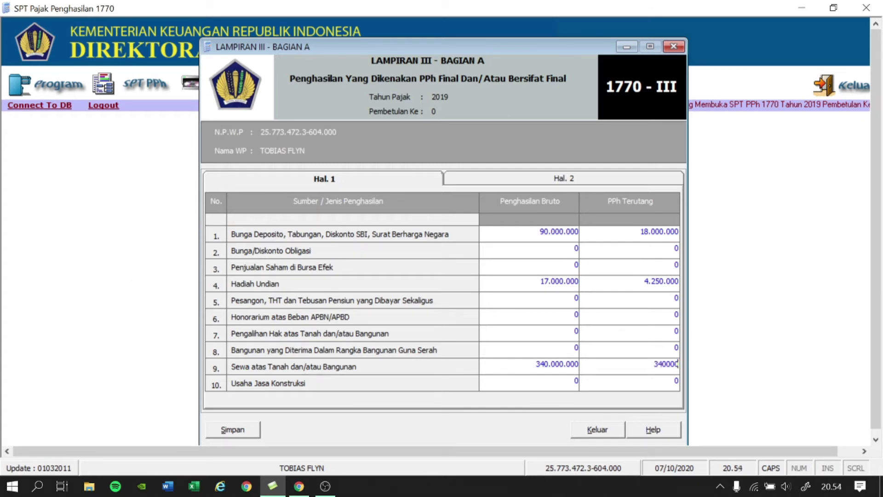
{"action": "type", "text": "000"}
{"action": "key", "text": "Tab"}
{"action": "left_click", "coordinate": [563, 179]}
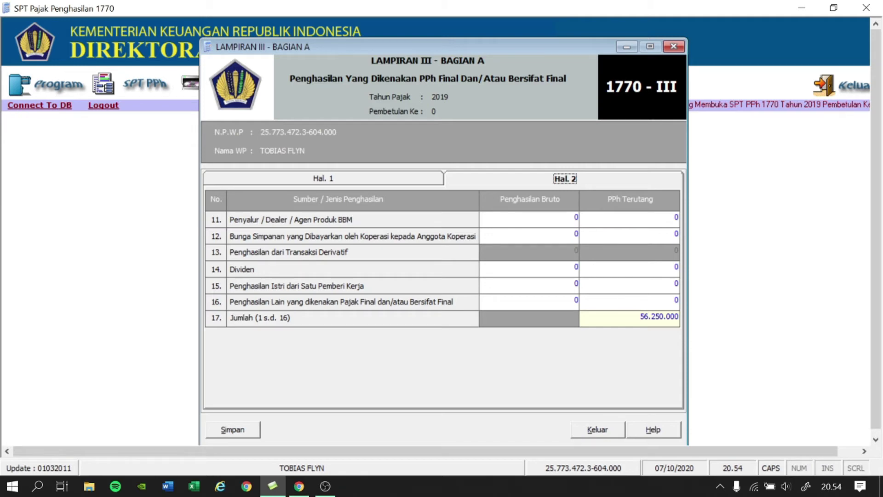
Add 30.000.000 dividends with 3.000.000 tax, then save and close Lampiran III Bagian A.
{"action": "left_click", "coordinate": [575, 266]}
{"action": "type", "text": "30.000.00"}
{"action": "key", "text": "Tab"}
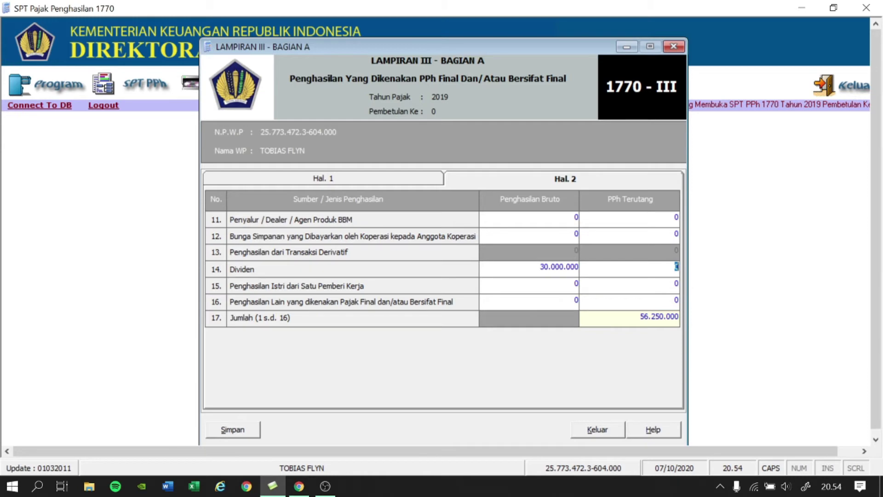
{"action": "type", "text": "3.000.0"}
{"action": "type", "text": "00"}
{"action": "key", "text": "Tab"}
{"action": "left_click", "coordinate": [226, 430]}
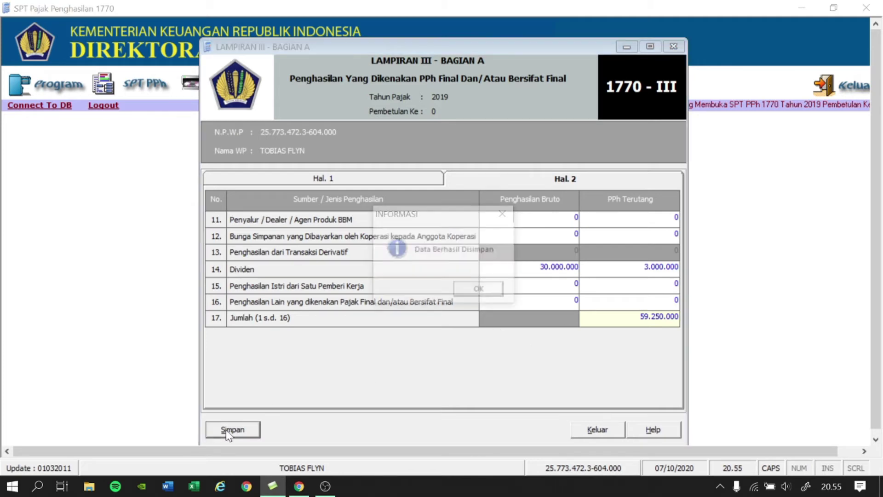
{"action": "left_click", "coordinate": [480, 291]}
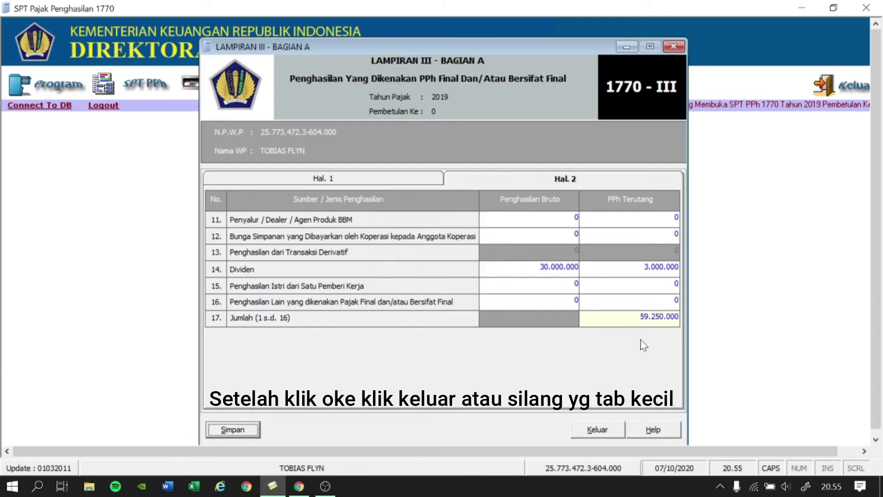
{"action": "left_click", "coordinate": [673, 46]}
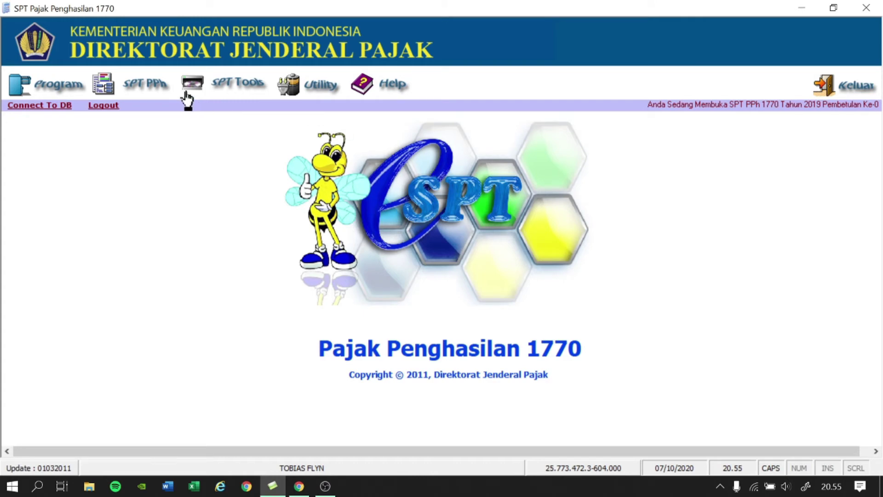
Open Lampiran II's Daftar Pemotongan/Pemungutan PPh Oleh Pihak Lain list from the SPT PPh menu.
{"action": "left_click", "coordinate": [149, 84]}
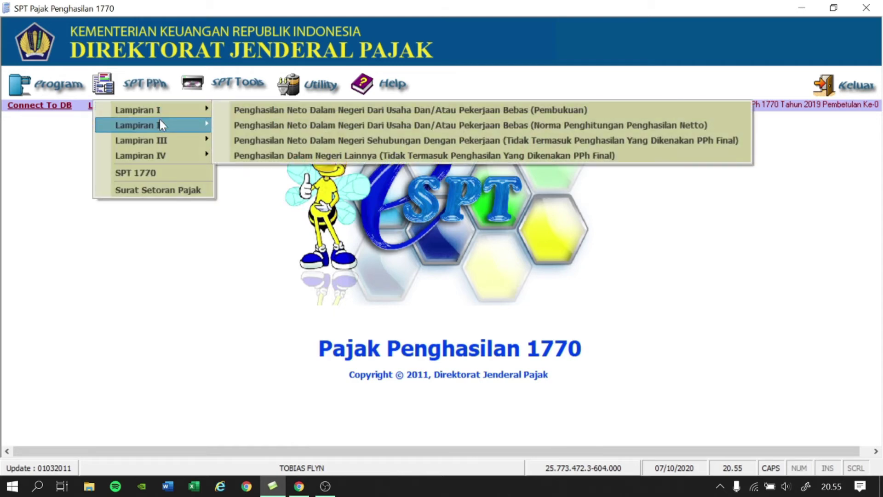
{"action": "mouse_move", "coordinate": [161, 126]}
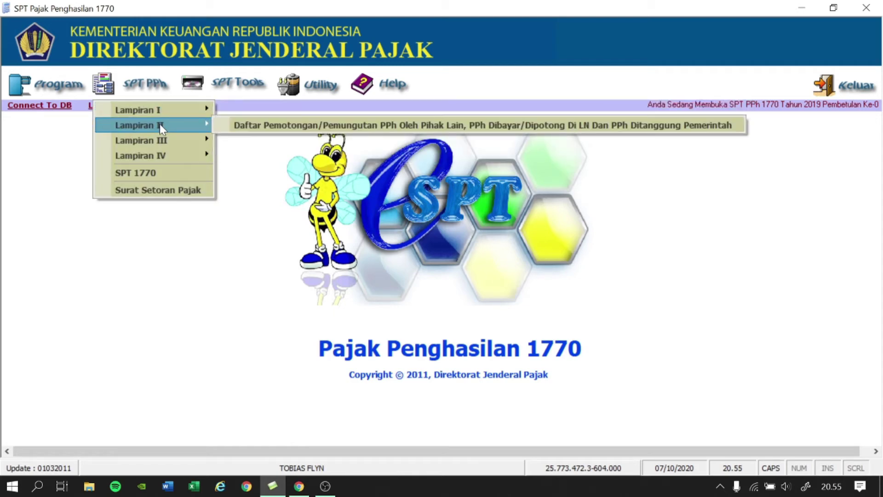
{"action": "left_click", "coordinate": [245, 125]}
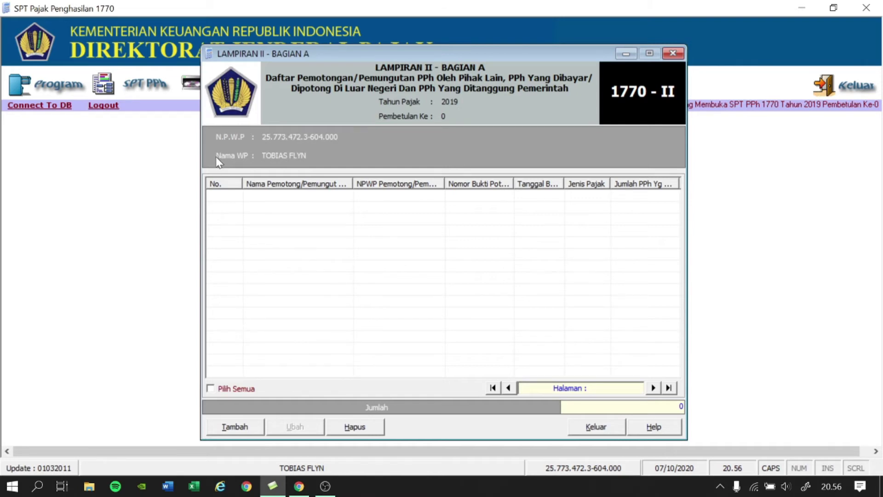
Add a PPh 22 withholding entry with the withholder's NPWP, PEMERINTAH DAERAH JAKARTA, and slip number.
{"action": "left_click", "coordinate": [235, 425]}
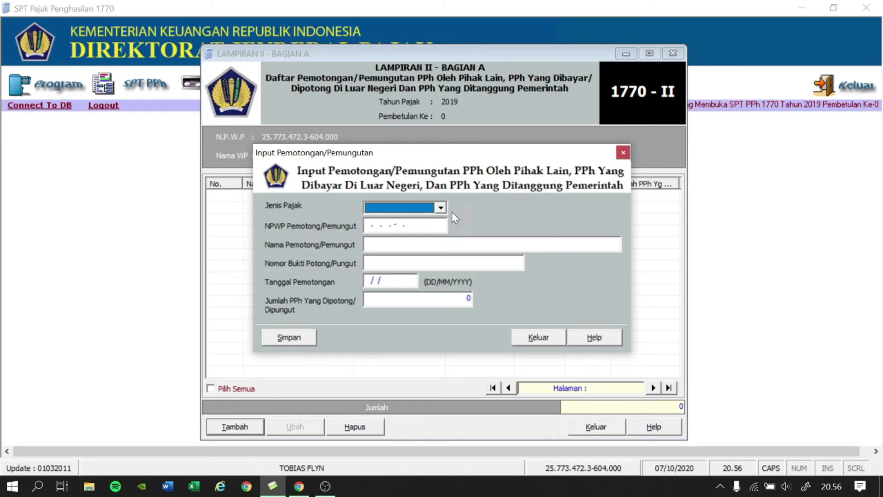
{"action": "left_click", "coordinate": [440, 207]}
{"action": "left_click", "coordinate": [430, 229]}
{"action": "left_click", "coordinate": [404, 226]}
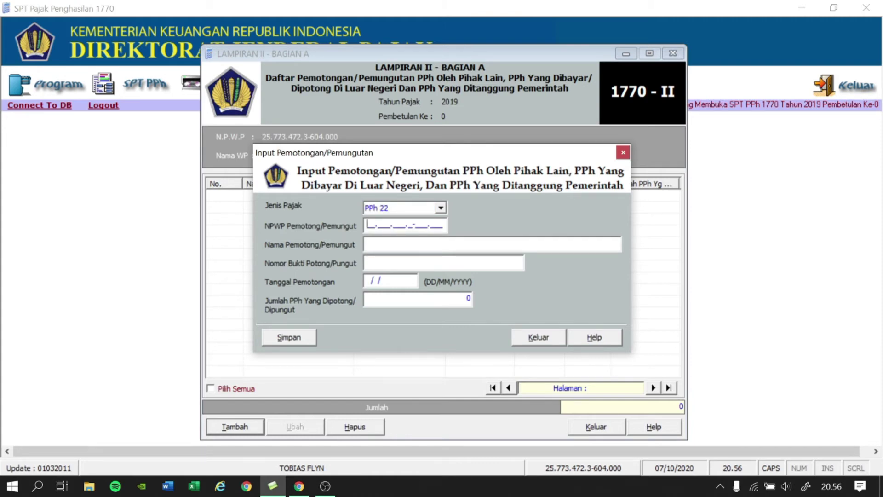
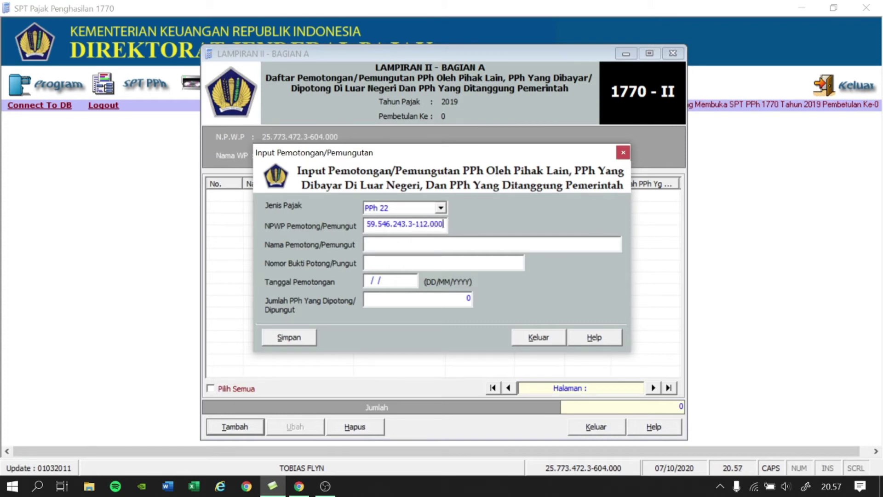
{"action": "left_click", "coordinate": [366, 243]}
{"action": "type", "text": "PEMERINTAH DAERAH JAKARTA"}
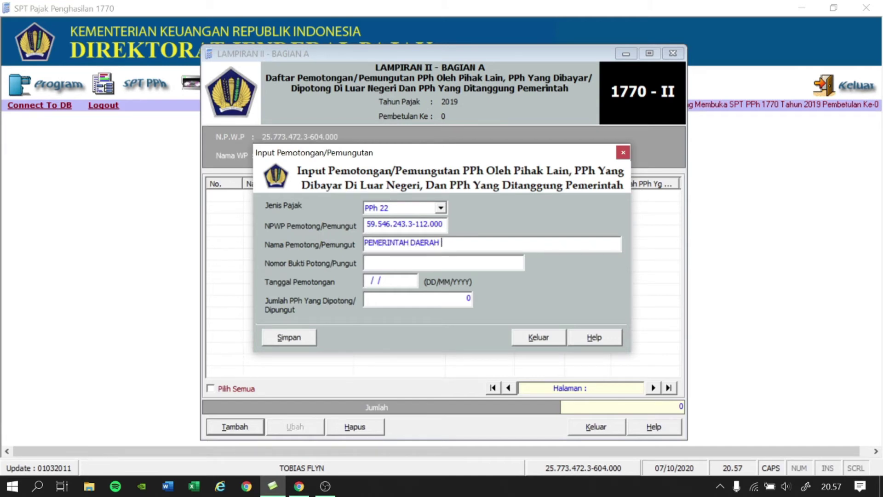
{"action": "left_click", "coordinate": [366, 261]}
{"action": "type", "text": "123456/22"}
{"action": "key", "text": "Tab"}
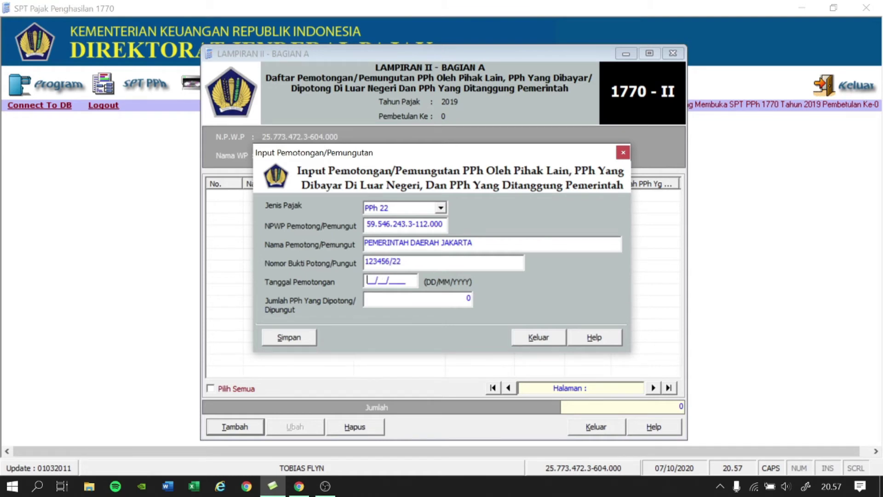
Date the withholding 20/04/2018 with 12.750.000 withheld, save it, and decline another entry.
{"action": "type", "text": "20/04/2018"}
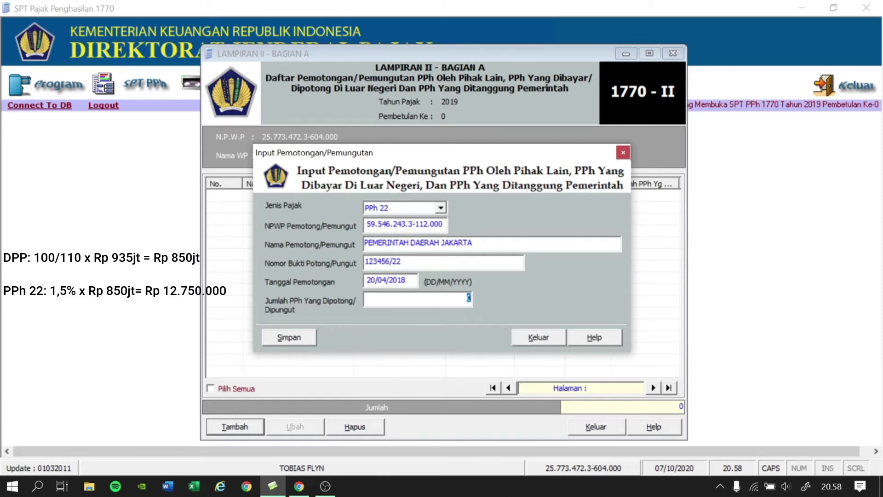
{"action": "type", "text": "12."}
{"action": "type", "text": "750.00"}
{"action": "type", "text": "0"}
{"action": "key", "text": "Tab"}
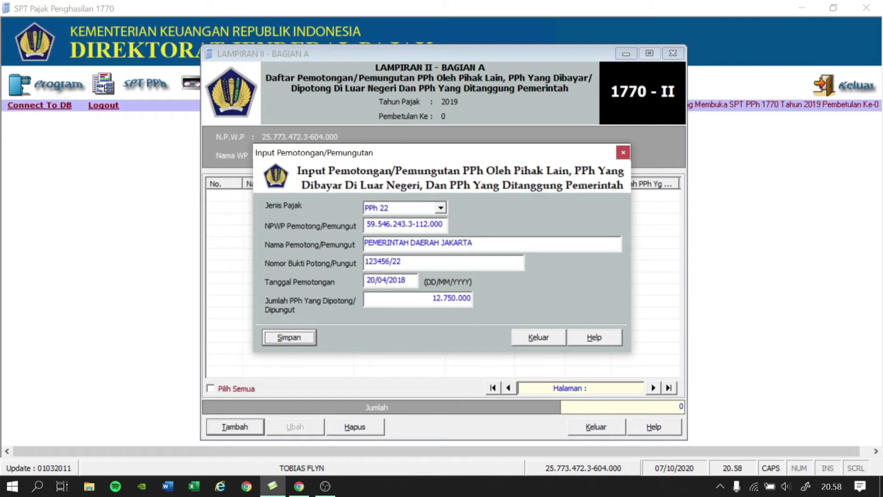
{"action": "left_click", "coordinate": [302, 333]}
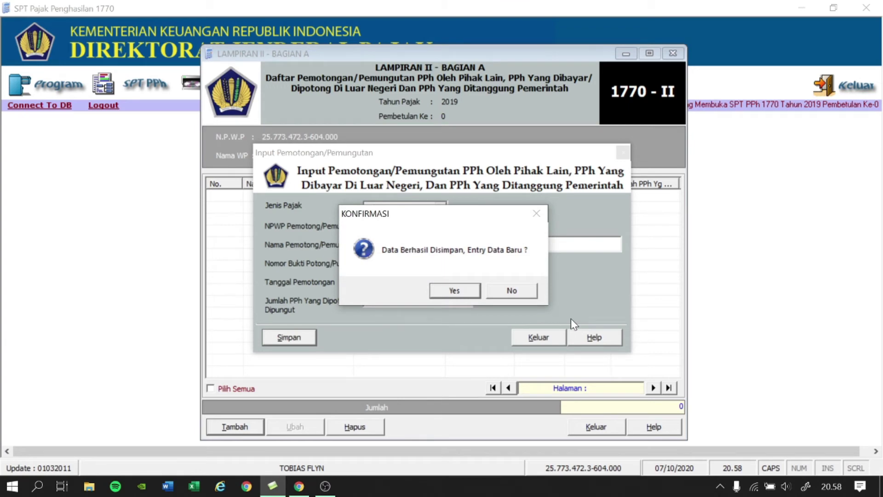
{"action": "left_click", "coordinate": [526, 293]}
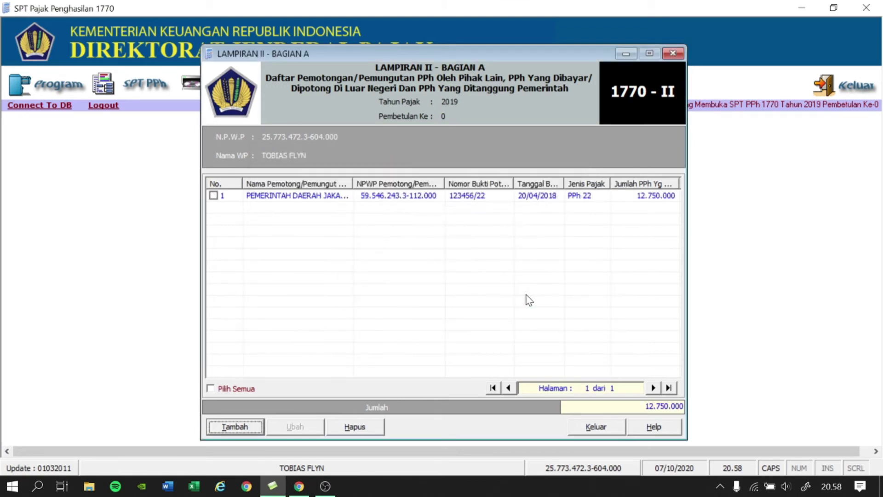
Close the Lampiran II list and bring up the Lampiran I schedules under SPT PPh.
{"action": "left_click", "coordinate": [615, 430]}
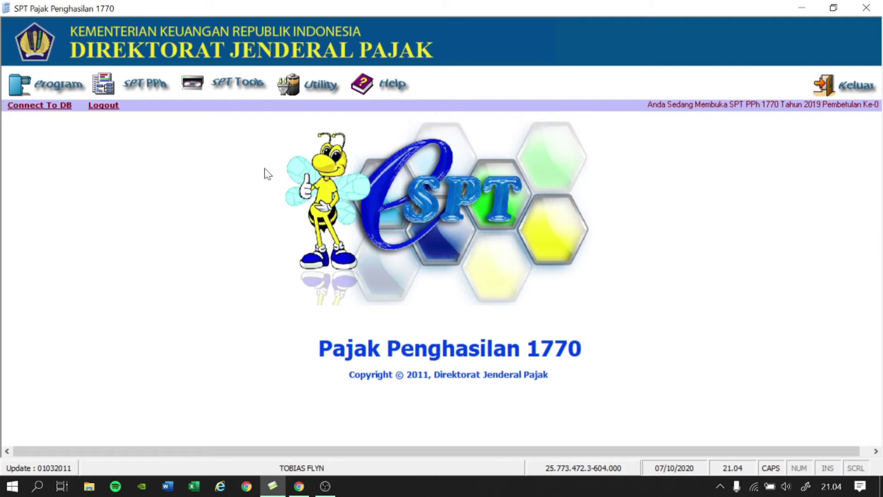
{"action": "left_click", "coordinate": [154, 91]}
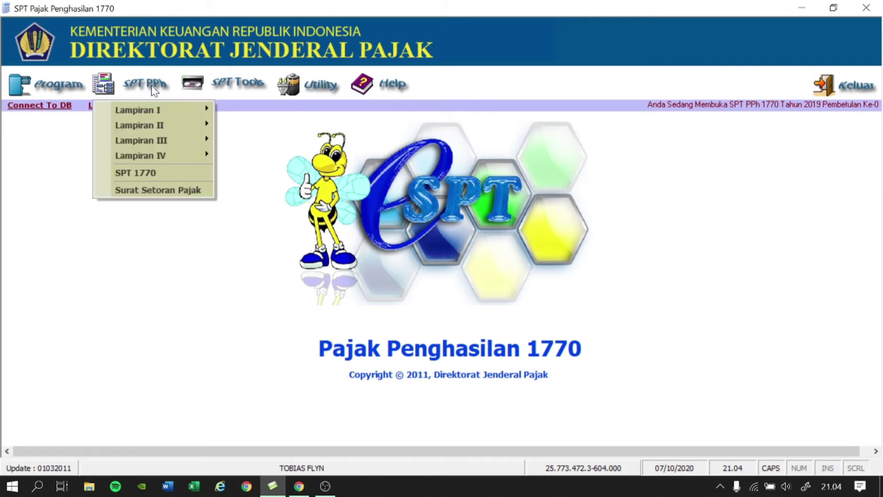
{"action": "mouse_move", "coordinate": [167, 106]}
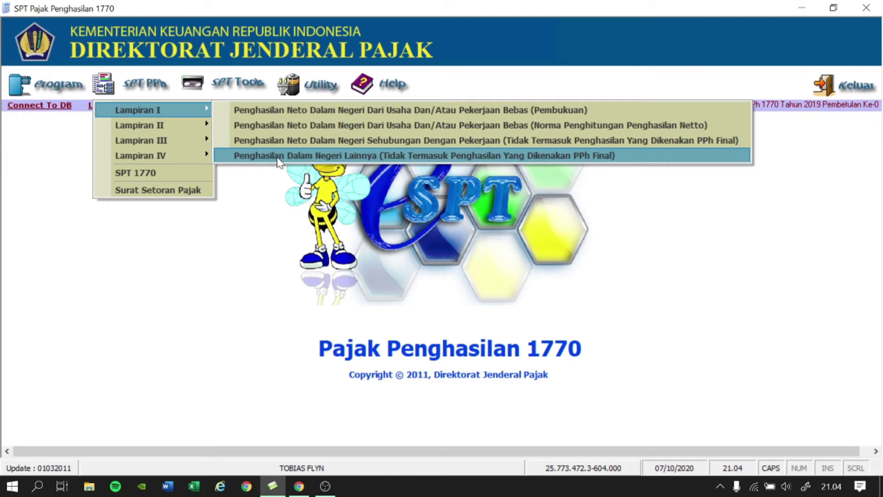
Enter 7.250.000 Sewa income in Lampiran I Bagian D, save, and close the form.
{"action": "left_click", "coordinate": [278, 157]}
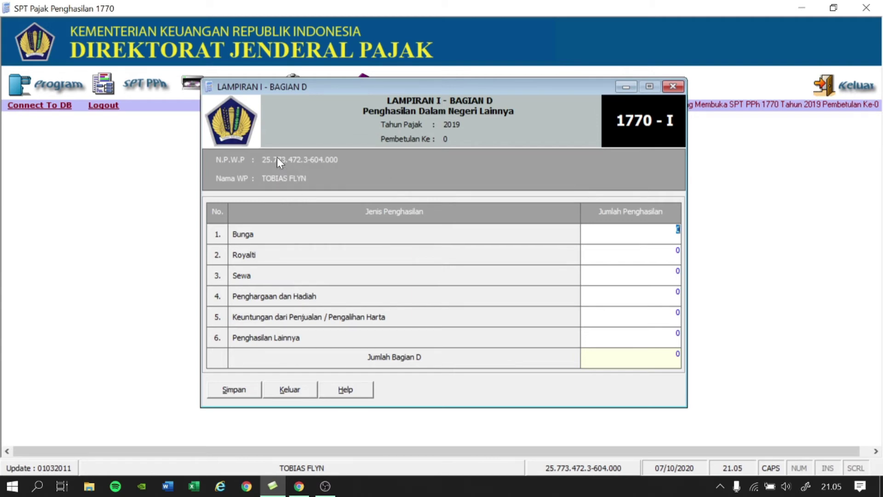
{"action": "key", "text": "Down"}
{"action": "key", "text": "Down"}
{"action": "type", "text": "74"}
{"action": "type", "text": "50000"}
{"action": "key", "text": "Down"}
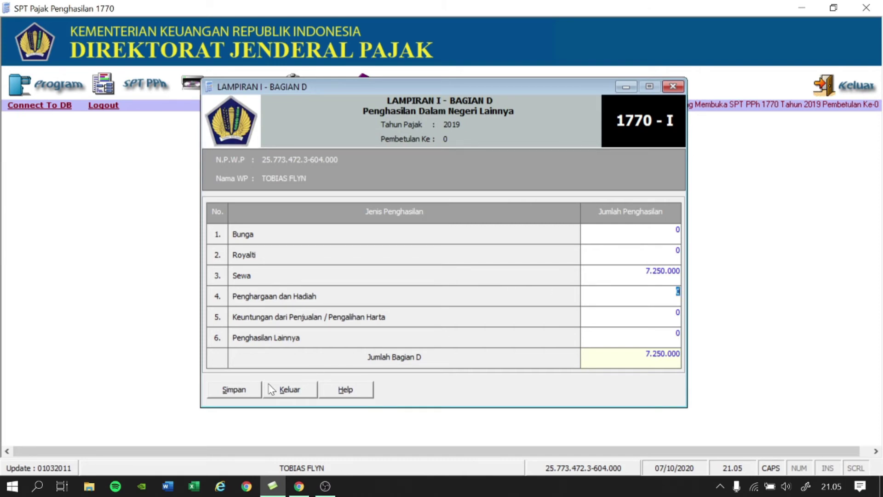
{"action": "left_click", "coordinate": [230, 391]}
{"action": "left_click", "coordinate": [478, 290]}
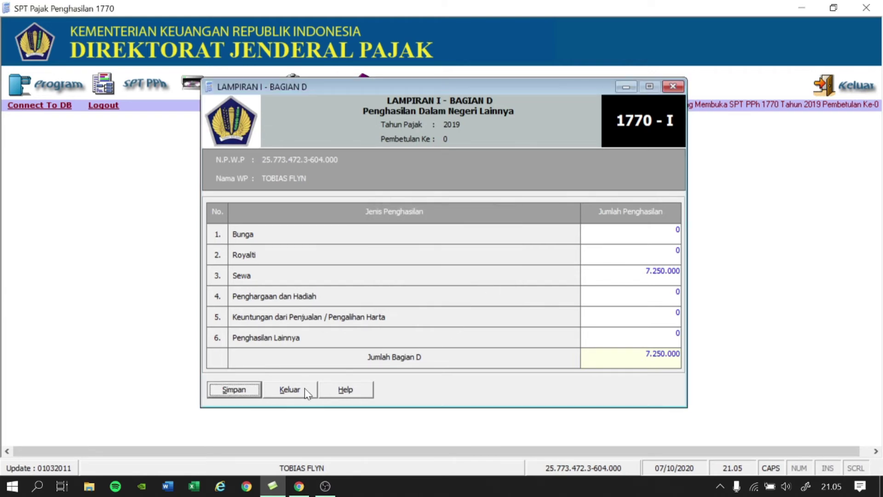
{"action": "left_click", "coordinate": [290, 390]}
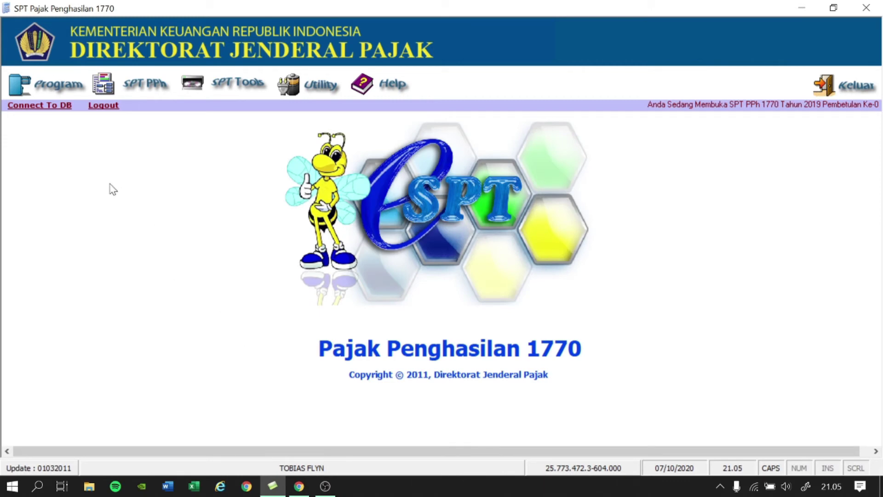
Open Lampiran I Bagian A, Penghasilan Neto Dalam Negeri Dari Usaha Dan/Atau Pekerjaan Bebas (Pembukuan).
{"action": "left_click", "coordinate": [134, 93]}
{"action": "mouse_move", "coordinate": [148, 114]}
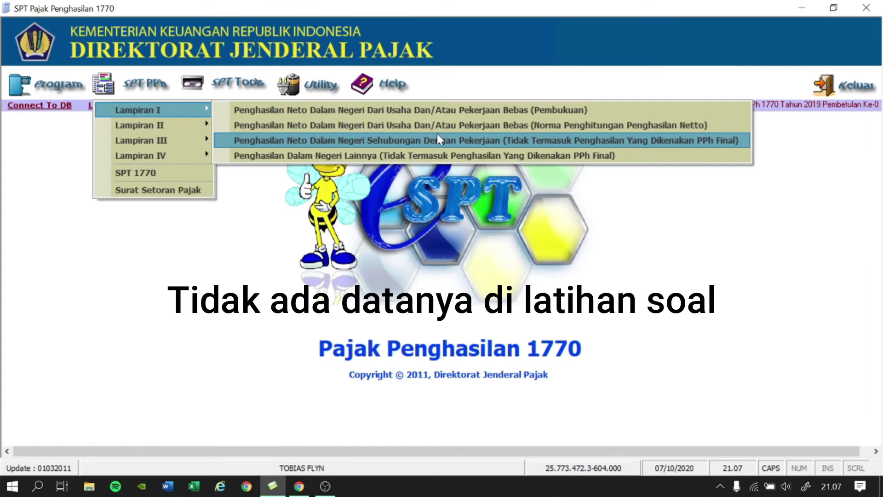
{"action": "left_click", "coordinate": [428, 110]}
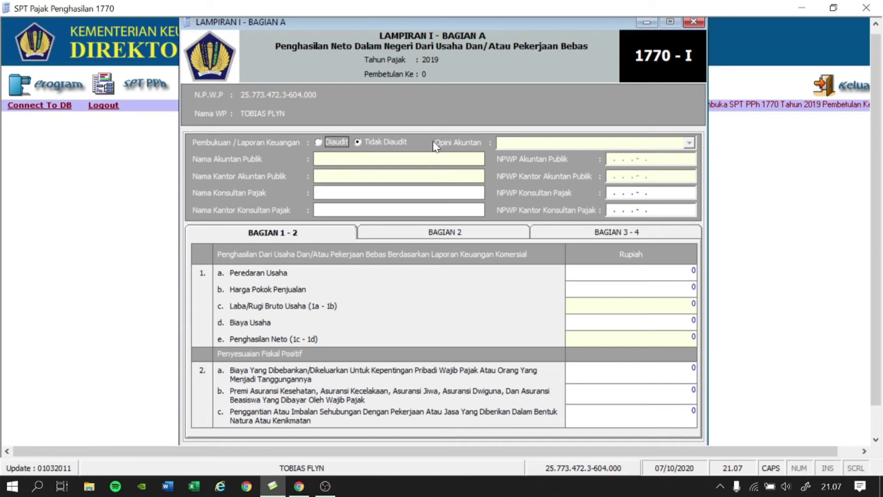
Mark the bookkeeping as Tidak Diaudit (not audited).
{"action": "left_click", "coordinate": [359, 142]}
Enter Peredaran Usaha 15.700.000.000, Harga Pokok Penjualan 10.000.000.000 and Biaya Usaha 955.000.000.
{"action": "type", "text": "00000000"}
{"action": "key", "text": "Tab"}
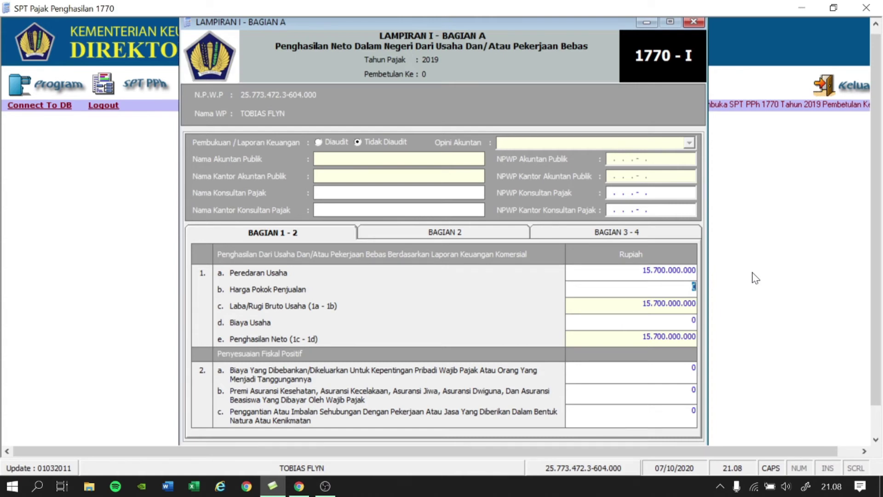
{"action": "type", "text": "10.000.00"}
{"action": "type", "text": "0.000"}
{"action": "key", "text": "Tab"}
{"action": "type", "text": "955.000."}
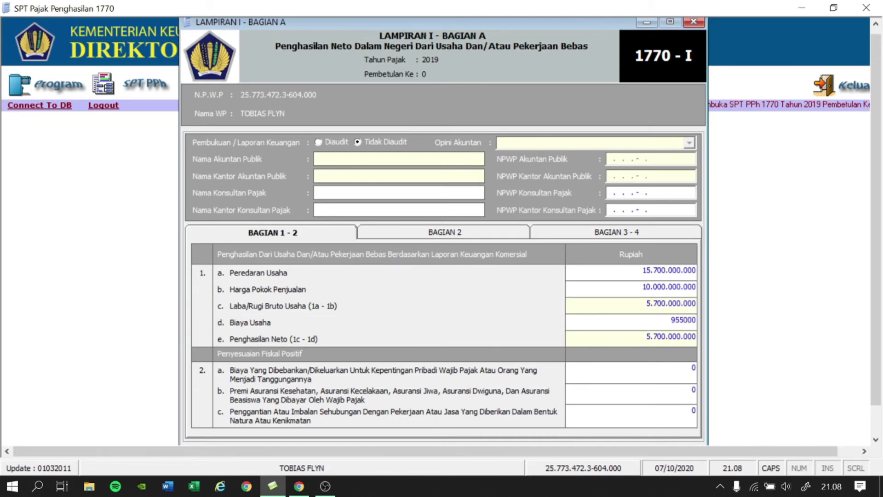
{"action": "type", "text": "000"}
{"action": "key", "text": "Tab"}
Enter fiscal adjustments of 155.755.000 in row 2a and 126.300.000 in row 2c.
{"action": "type", "text": "155055000"}
{"action": "key", "text": "Tab"}
{"action": "key", "text": "Tab"}
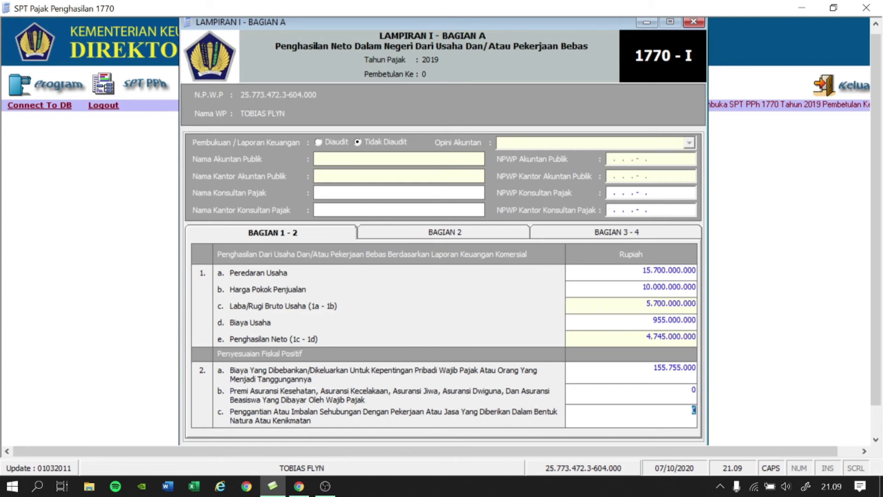
{"action": "type", "text": "126.300.000"}
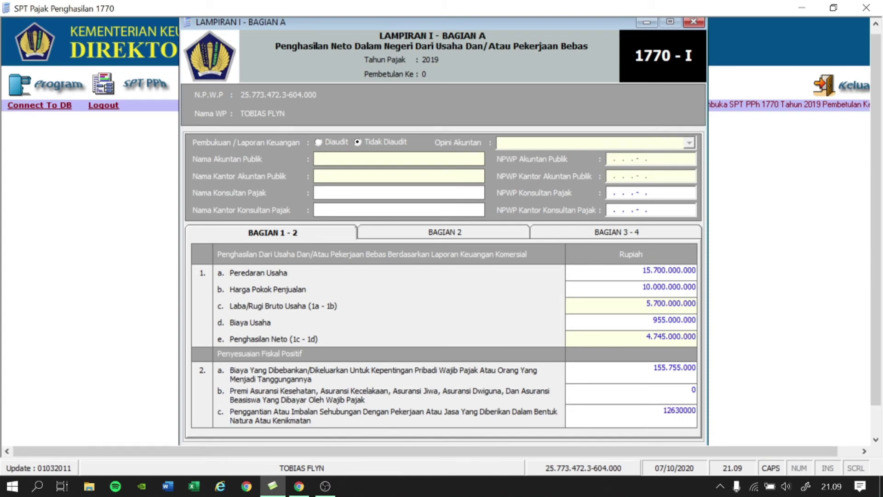
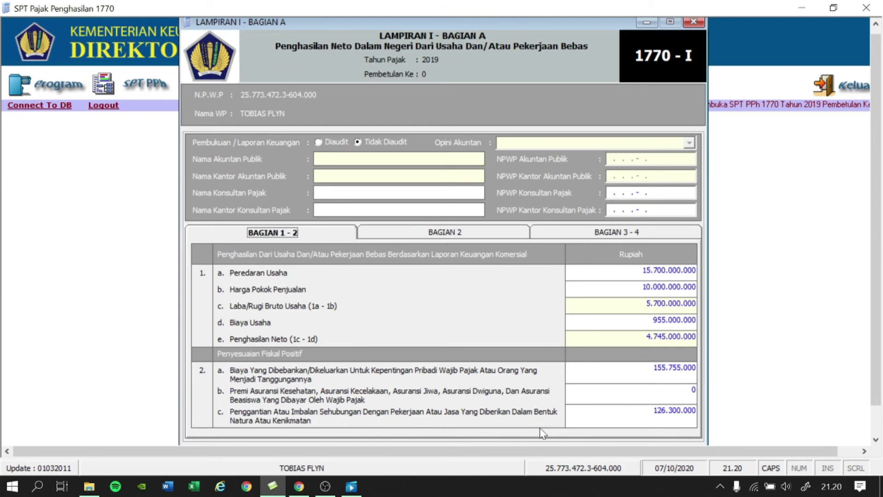
Switch Lampiran I Bagian A to Bagian 2 to show positive fiscal adjustment rows d–l.
{"action": "left_click", "coordinate": [481, 239]}
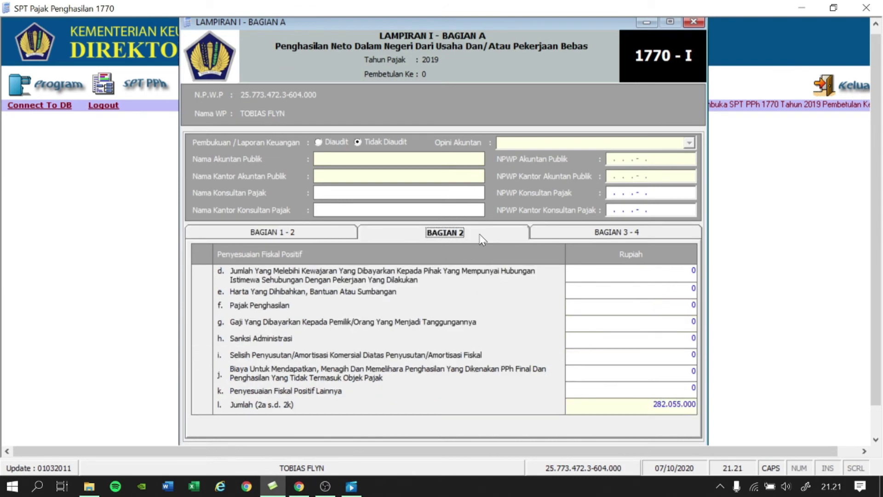
Enter 20.254.000 for row e (Harta Yang Dihibahkan), correcting the mistyped trailing digits.
{"action": "left_click", "coordinate": [689, 289]}
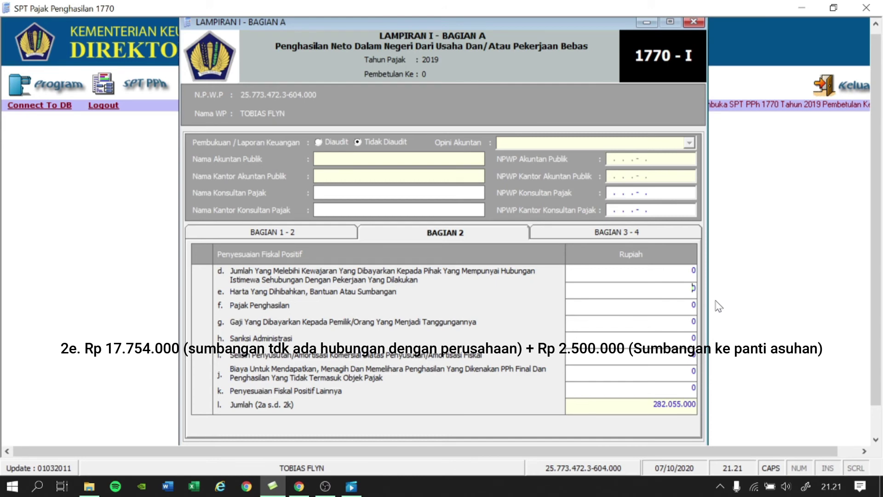
{"action": "type", "text": "20."}
{"action": "type", "text": "5"}
{"action": "type", "text": "8000"}
{"action": "type", "text": "0.0"}
{"action": "type", "text": "0000"}
{"action": "key", "text": "Tab"}
{"action": "key", "text": "shift+Tab"}
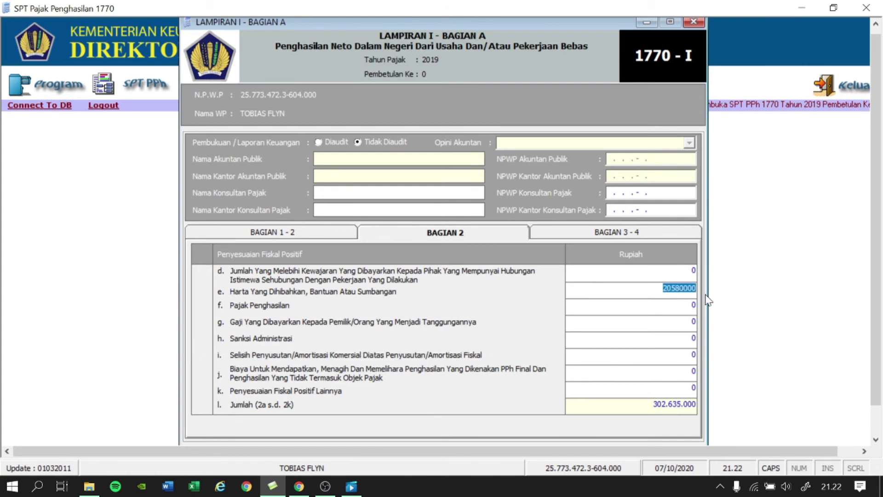
{"action": "key", "text": "End"}
{"action": "key", "text": "BackSpace"}
{"action": "key", "text": "BackSpace"}
{"action": "key", "text": "BackSpace"}
{"action": "key", "text": "BackSpace"}
{"action": "key", "text": "BackSpace"}
{"action": "key", "text": "BackSpace"}
{"action": "type", "text": "254.000"}
{"action": "key", "text": "Tab"}
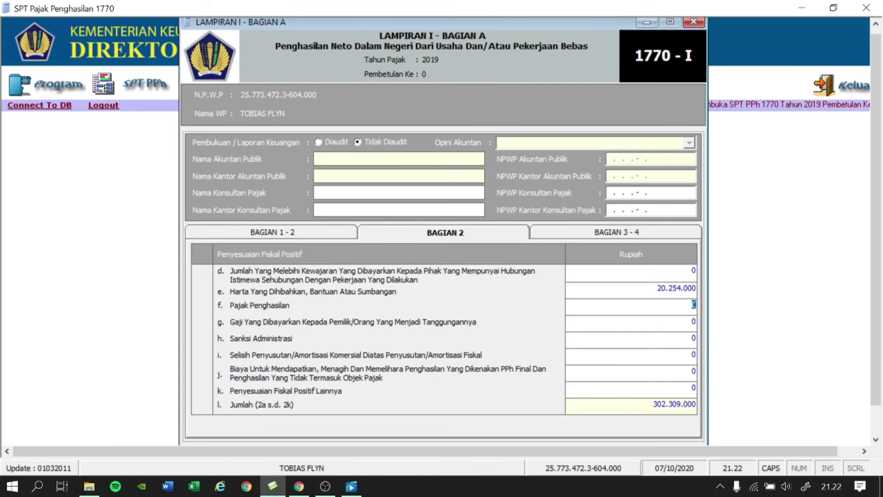
Enter rows f 32.000.000, h 16.340.000, i 1.187.500, j 31.000.000 and k 92.805.000.
{"action": "type", "text": "32.000.000"}
{"action": "key", "text": "Return"}
{"action": "key", "text": "Return"}
{"action": "type", "text": "16349"}
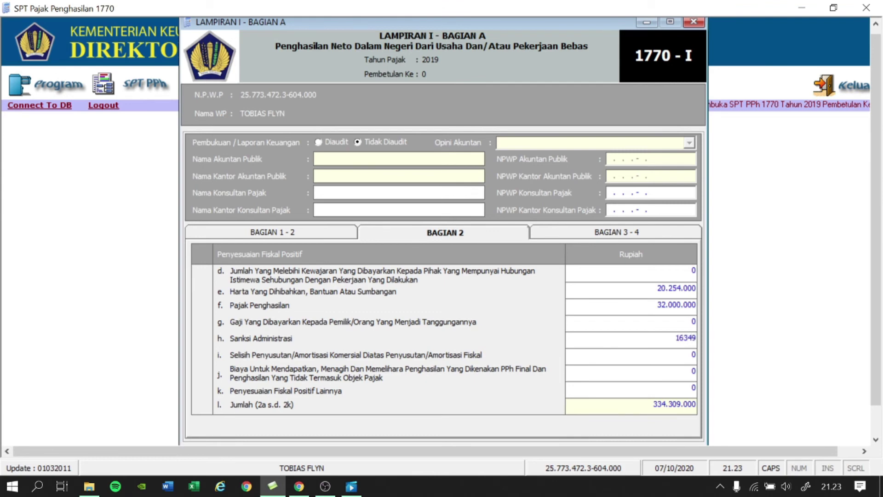
{"action": "key", "text": "BackSpace"}
{"action": "type", "text": "0000"}
{"action": "key", "text": "Tab"}
{"action": "type", "text": "11875000"}
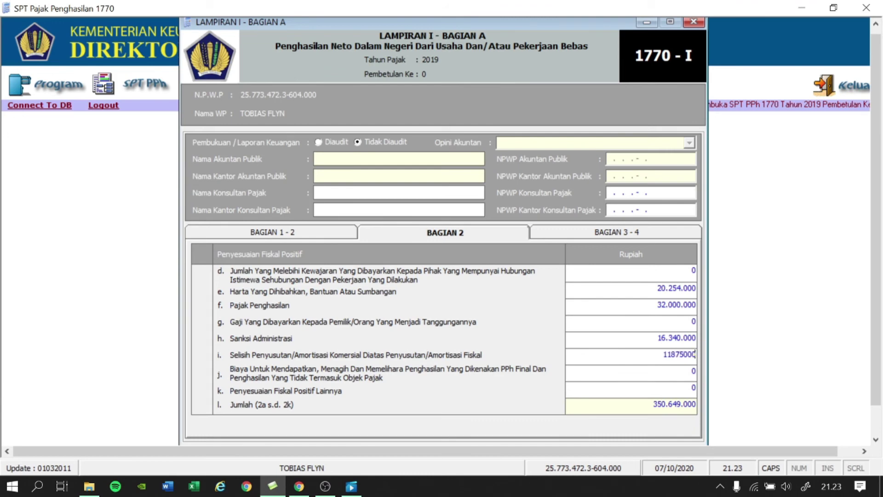
{"action": "key", "text": "BackSpace"}
{"action": "key", "text": "Tab"}
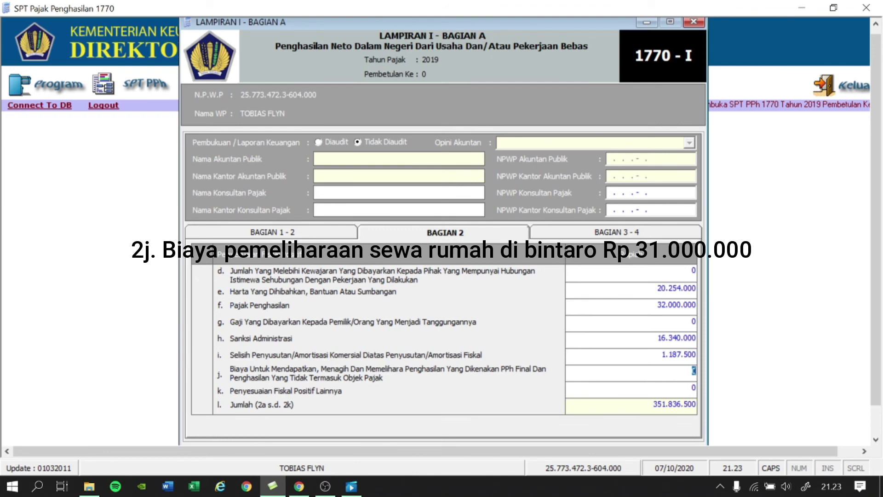
{"action": "type", "text": "31.000.0"}
{"action": "type", "text": "00"}
{"action": "key", "text": "Tab"}
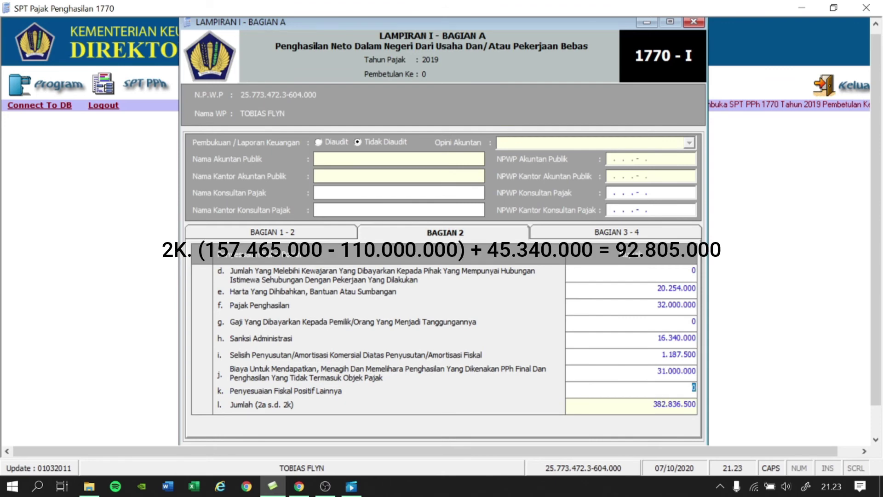
{"action": "type", "text": "9"}
{"action": "type", "text": "2.80"}
{"action": "type", "text": "5."}
{"action": "type", "text": "000"}
{"action": "key", "text": "Tab"}
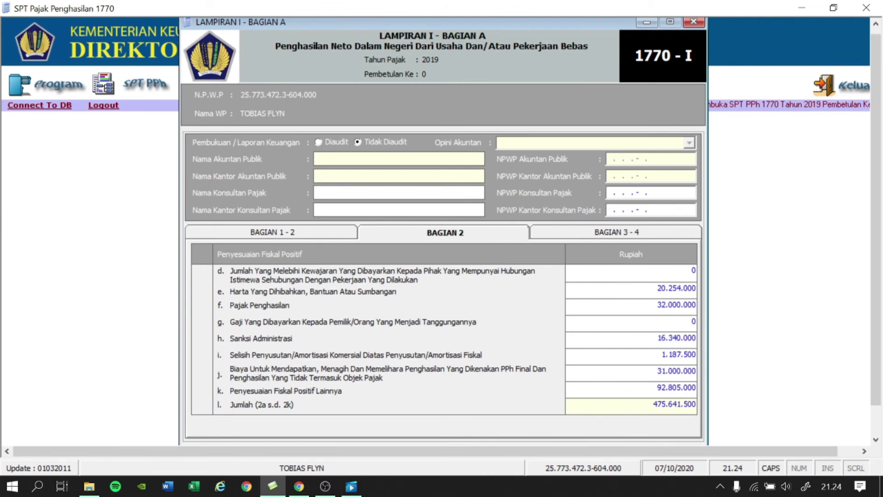
On Bagian 3-4, enter 9.800.000 as negative fiscal adjustment row 3b.
{"action": "left_click", "coordinate": [313, 232]}
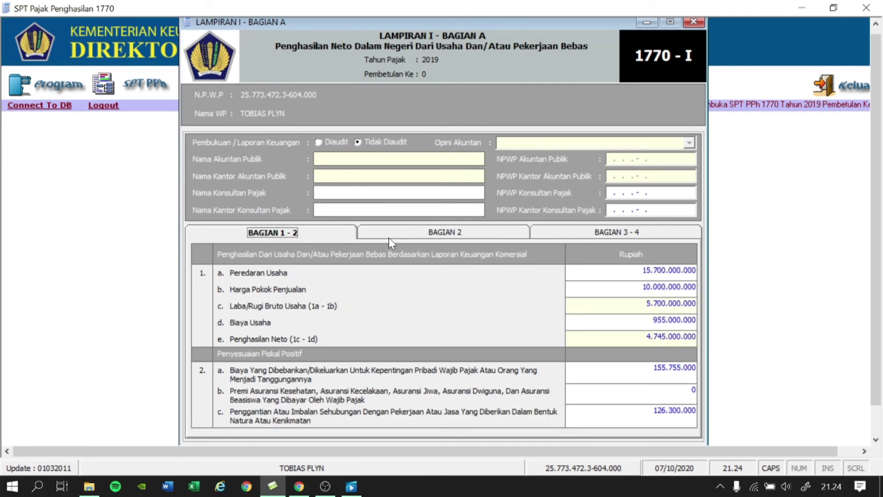
{"action": "left_click", "coordinate": [399, 237]}
{"action": "left_click", "coordinate": [603, 236]}
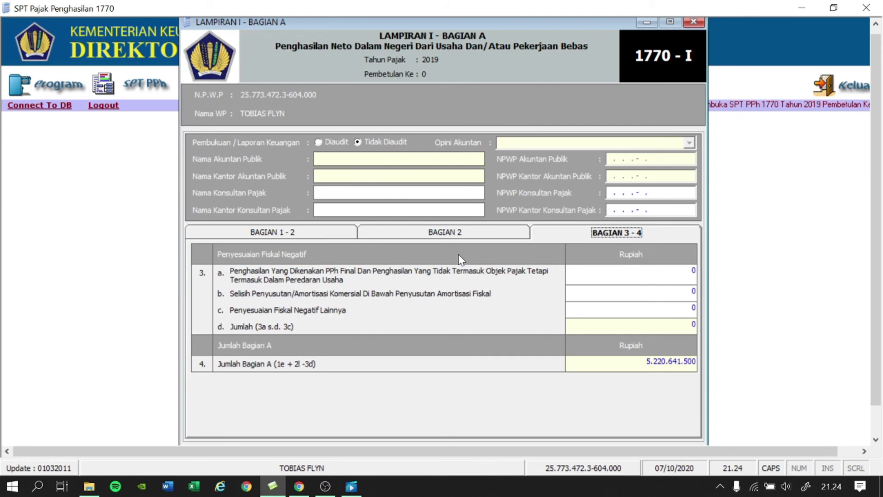
{"action": "type", "text": "9.8"}
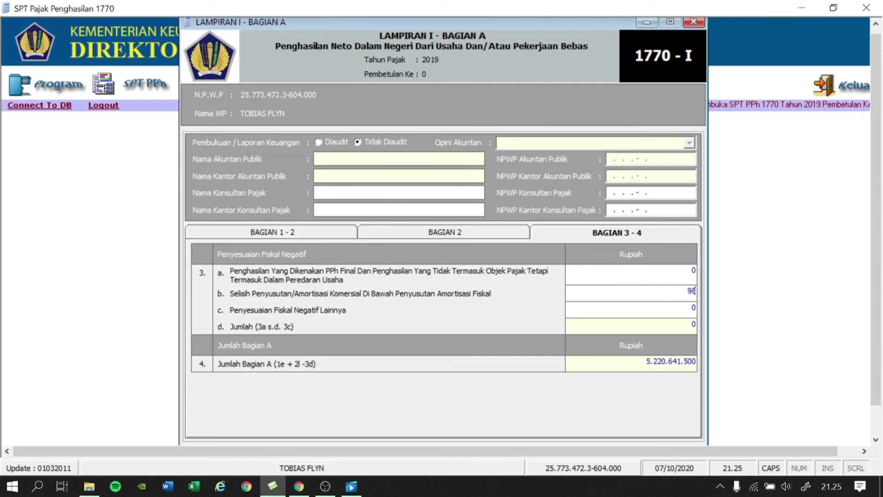
{"action": "type", "text": "00.000"}
{"action": "key", "text": "Tab"}
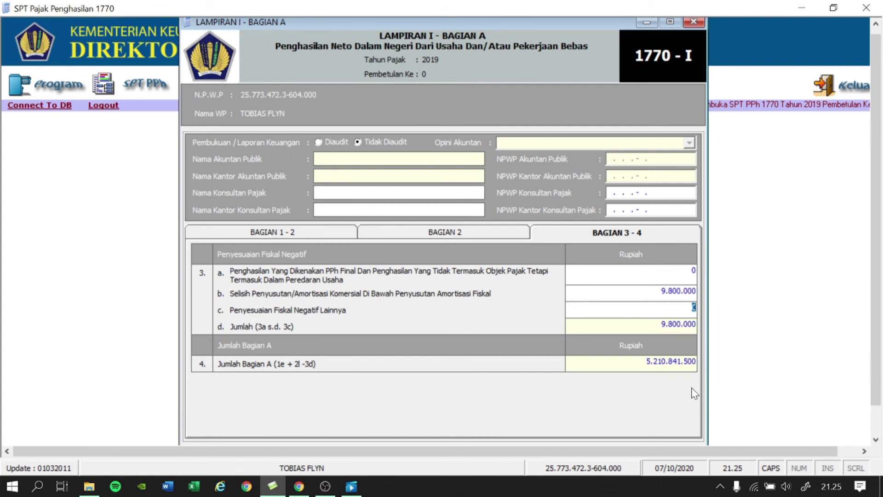
Save the Lampiran I Bagian A data and close the form.
{"action": "left_click_drag", "start_coordinate": [447, 19], "coordinate": [452, 20]}
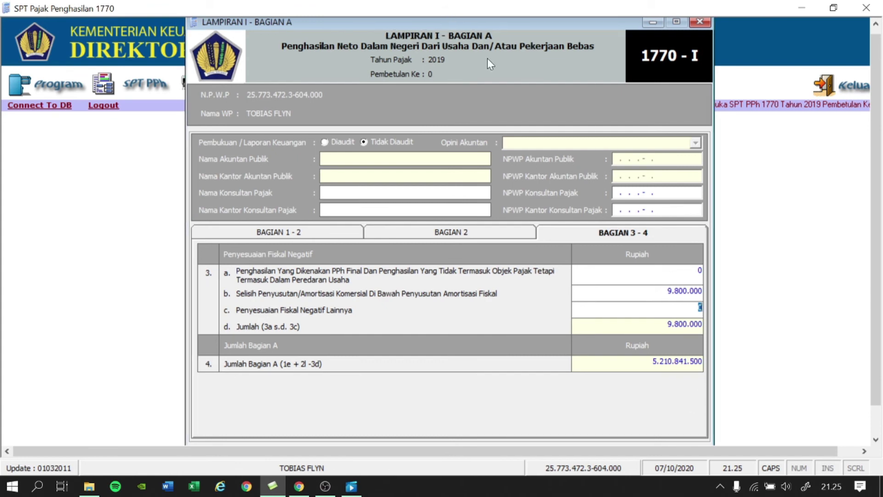
{"action": "scroll", "coordinate": [481, 364], "scroll_direction": "down", "scroll_amount": 2}
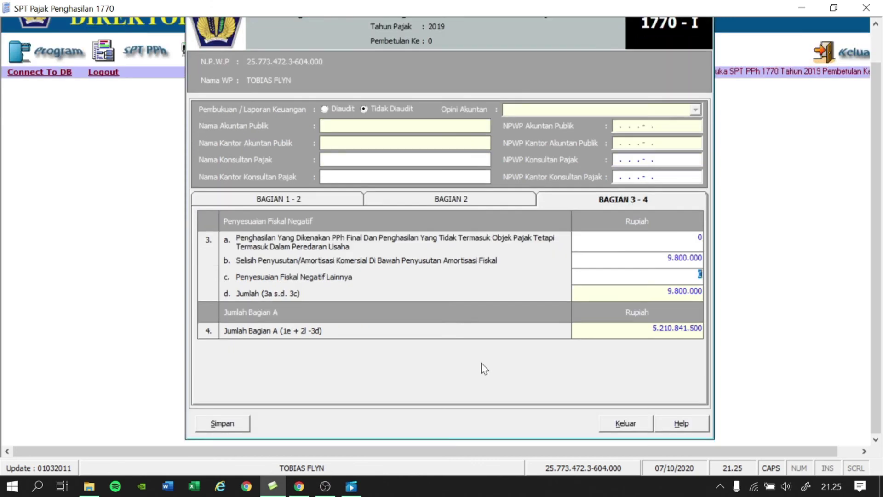
{"action": "left_click", "coordinate": [221, 422]}
{"action": "left_click", "coordinate": [480, 290]}
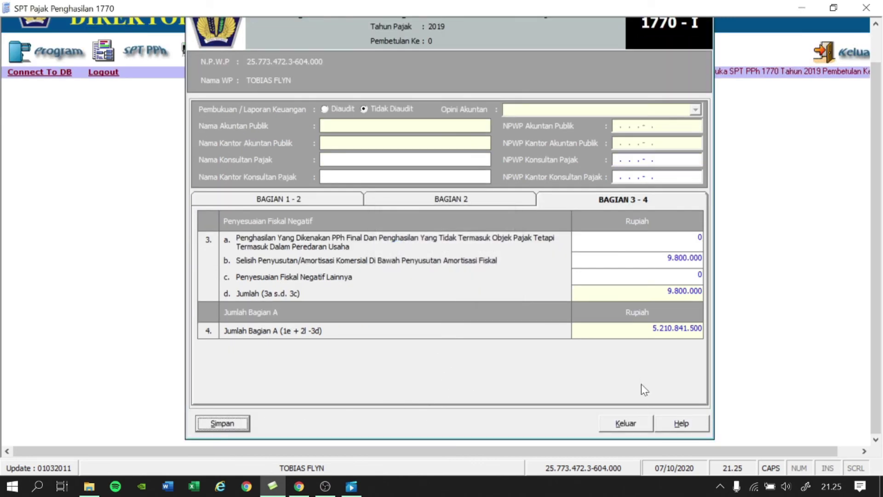
{"action": "left_click", "coordinate": [625, 422]}
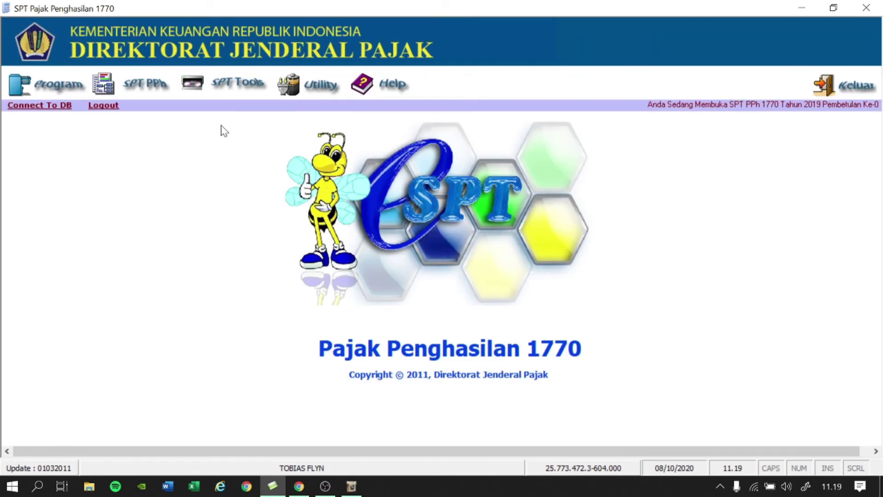
Open the main SPT 1770 form from the SPT PPh menu.
{"action": "left_click", "coordinate": [147, 85]}
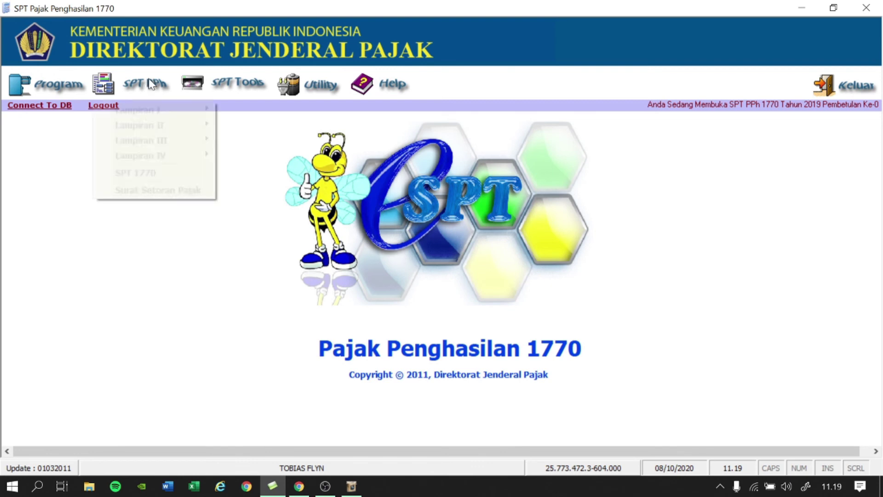
{"action": "left_click", "coordinate": [148, 172]}
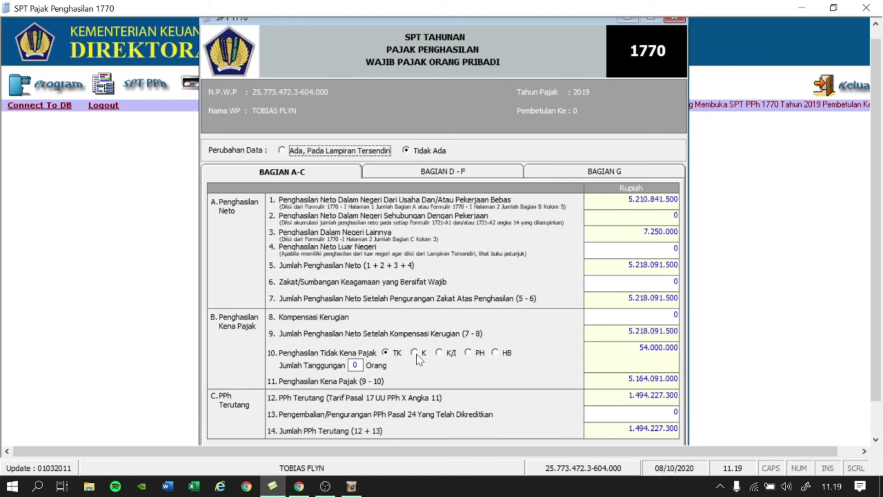
Set the PTKP status to K with 3 dependents (72.000.000), then view sections D–F.
{"action": "left_click", "coordinate": [414, 353]}
{"action": "left_click", "coordinate": [355, 365]}
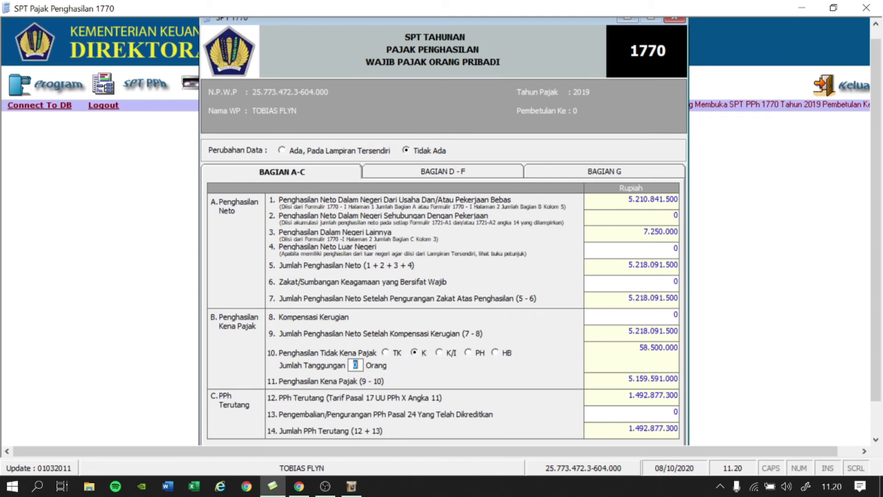
{"action": "type", "text": "3"}
{"action": "key", "text": "Tab"}
{"action": "left_click", "coordinate": [491, 171]}
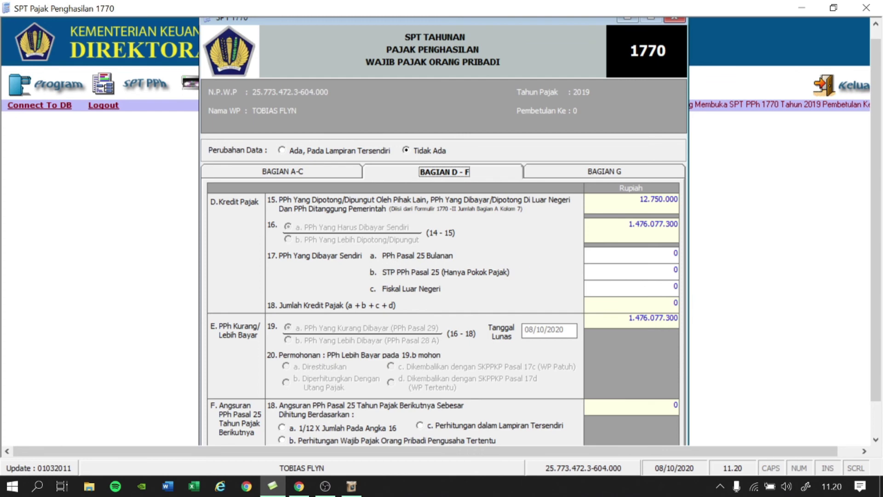
Enter 32.000.000 as the monthly PPh Pasal 25 paid in line 17a.
{"action": "left_click", "coordinate": [672, 255]}
{"action": "type", "text": "32.0"}
{"action": "type", "text": "00.00"}
{"action": "key", "text": "Tab"}
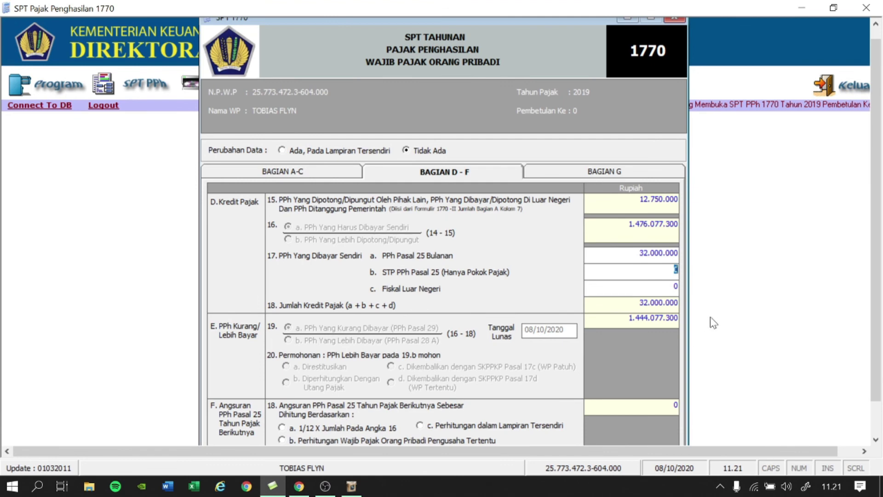
Base next-year installments on 1/12 of line 16 and show the section G checklist.
{"action": "scroll", "coordinate": [282, 408], "scroll_direction": "down", "scroll_amount": 1}
{"action": "left_click", "coordinate": [281, 405]}
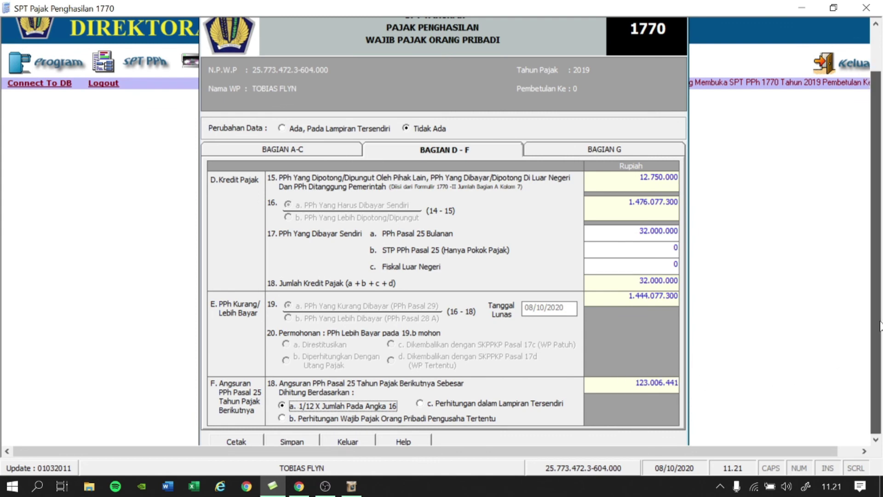
{"action": "scroll", "coordinate": [681, 379], "scroll_direction": "down", "scroll_amount": 1}
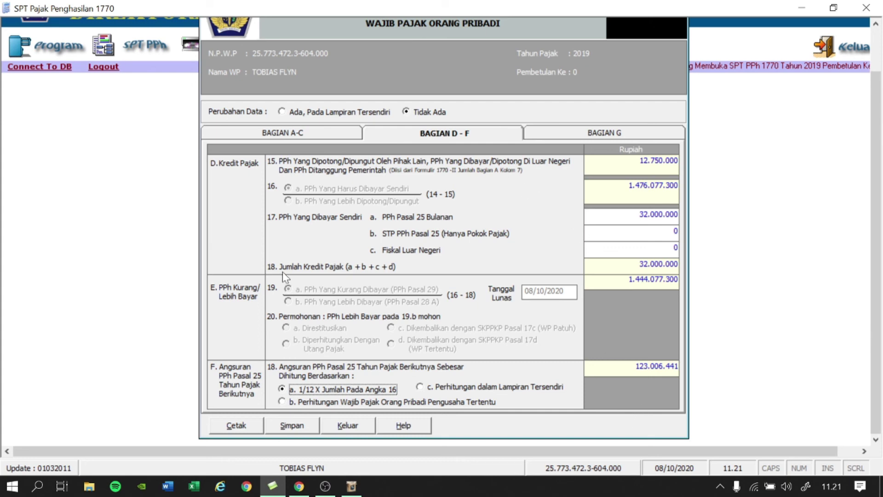
{"action": "left_click", "coordinate": [607, 133]}
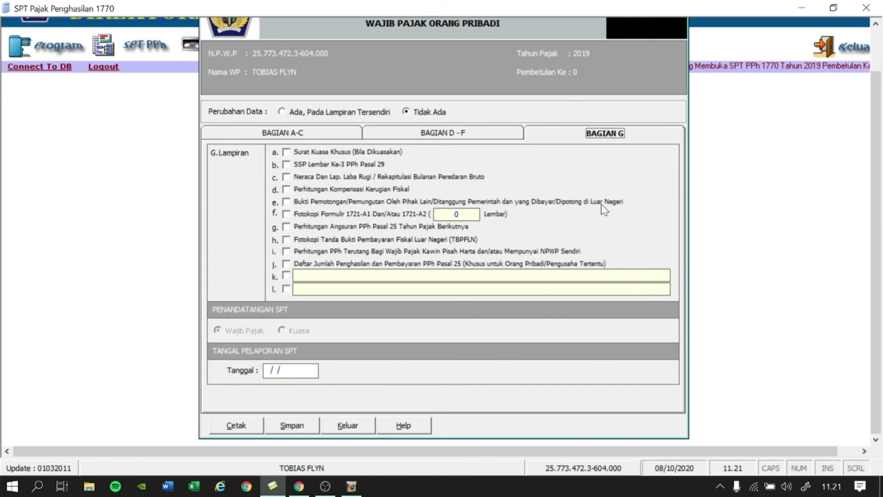
Tick the Surat Kuasa Khusus, SSP Pasal 29, balance sheet and 1721-A1 attachments.
{"action": "left_click", "coordinate": [286, 152]}
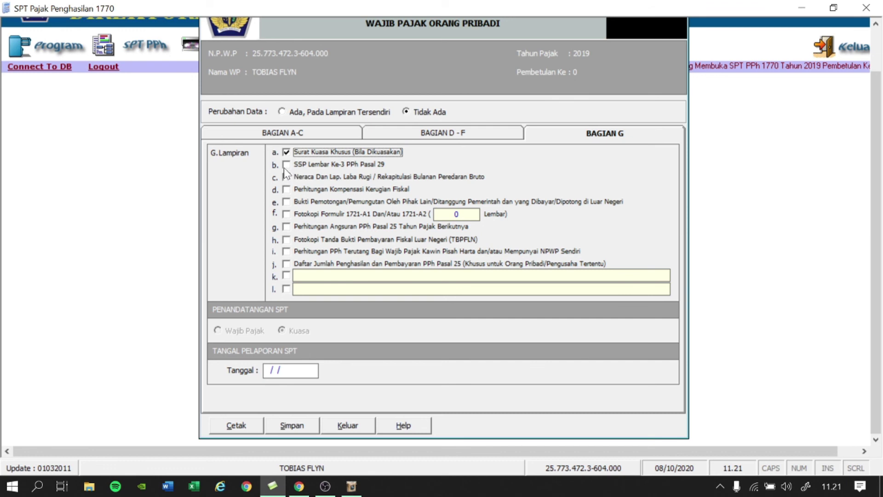
{"action": "left_click", "coordinate": [286, 165]}
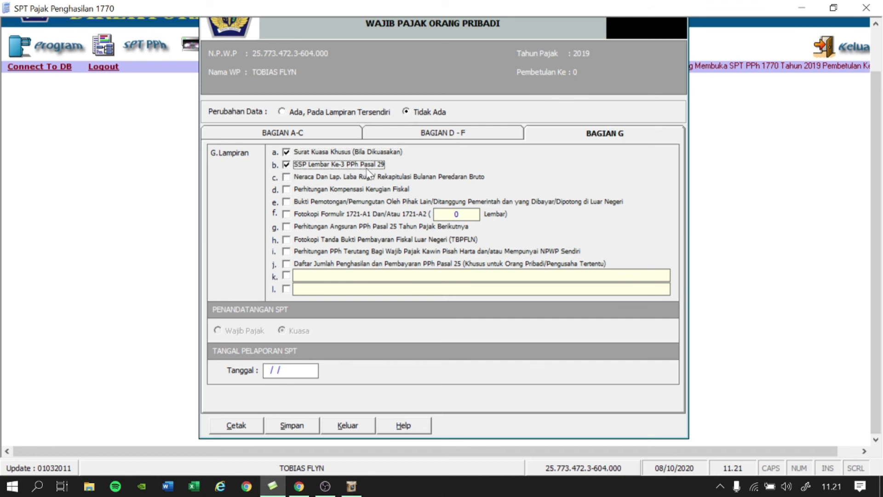
{"action": "left_click", "coordinate": [286, 178]}
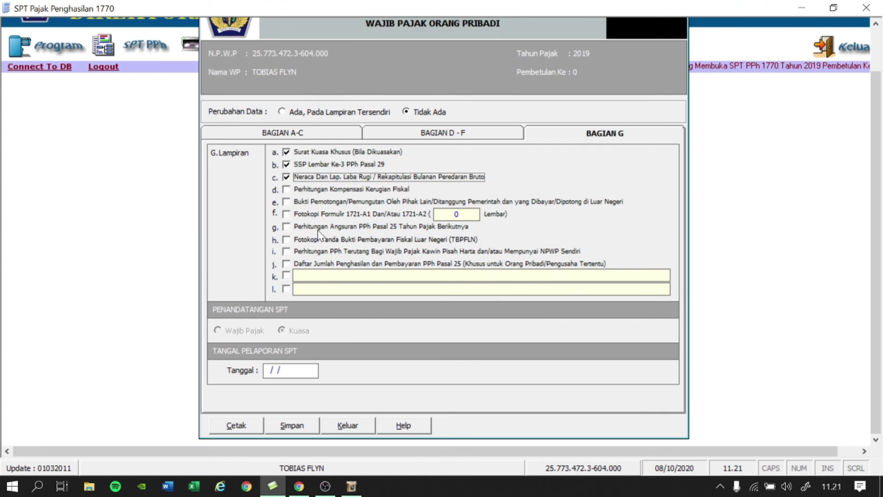
{"action": "left_click", "coordinate": [287, 214]}
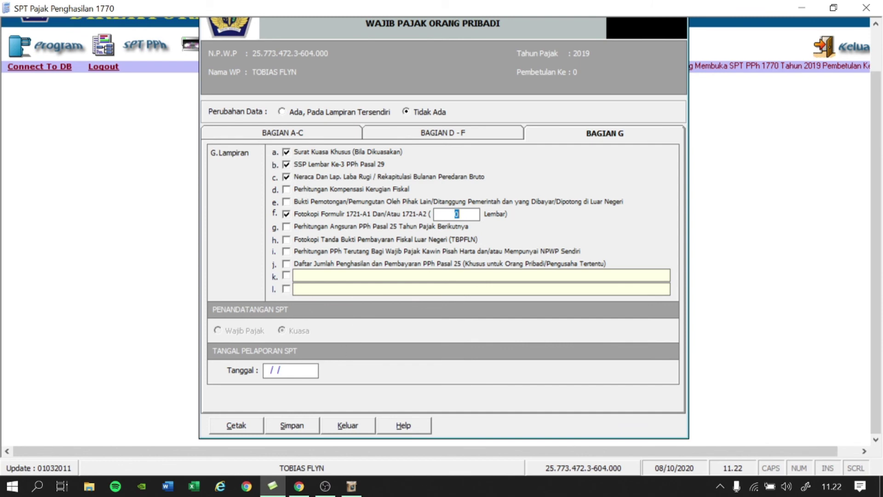
Set the reporting date to 31/03/2020, save the SPT and close the form.
{"action": "left_click", "coordinate": [286, 370]}
{"action": "type", "text": "31/03/2020"}
{"action": "left_click", "coordinate": [293, 423]}
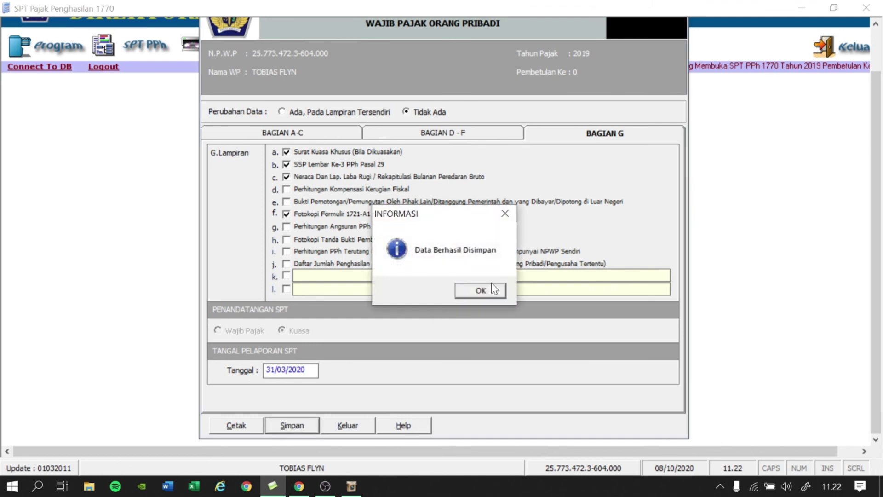
{"action": "left_click", "coordinate": [481, 289]}
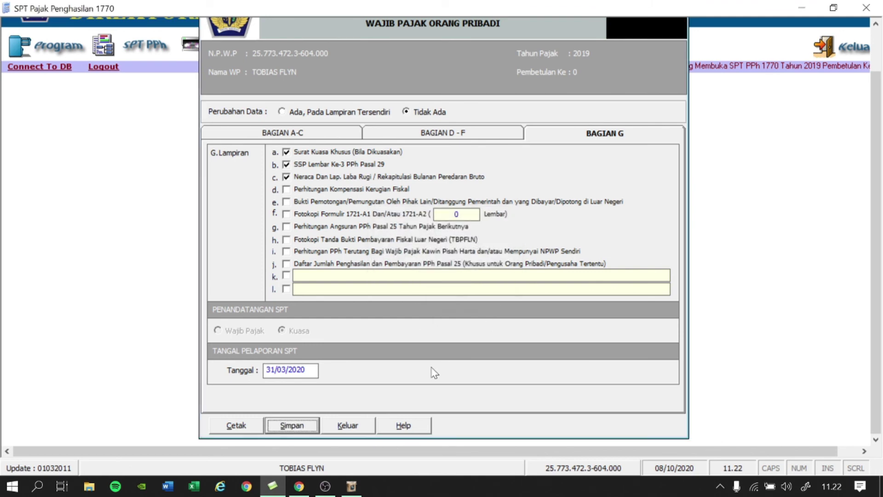
{"action": "left_click", "coordinate": [353, 428]}
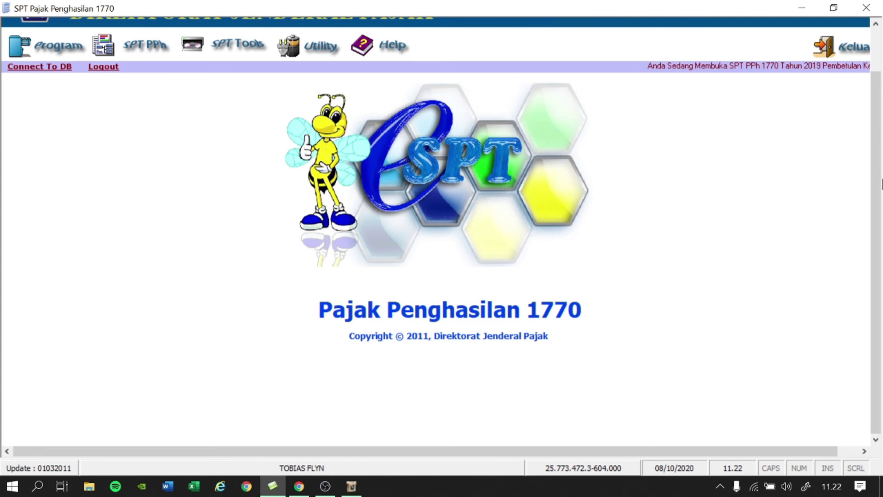
In Menu Cetakan, tick SPT 1770-I to 1770-IV and SPT 1770, then print-preview them.
{"action": "left_click_drag", "start_coordinate": [876, 180], "coordinate": [876, 138]}
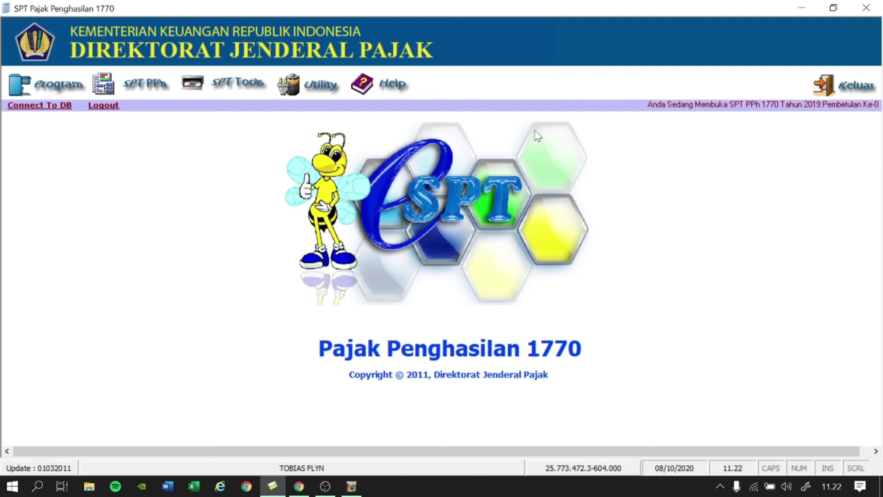
{"action": "left_click", "coordinate": [223, 96]}
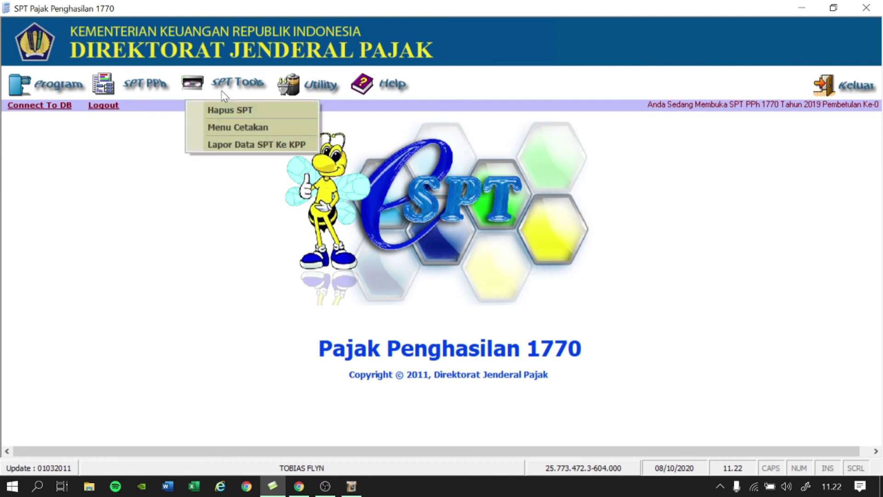
{"action": "left_click", "coordinate": [245, 128]}
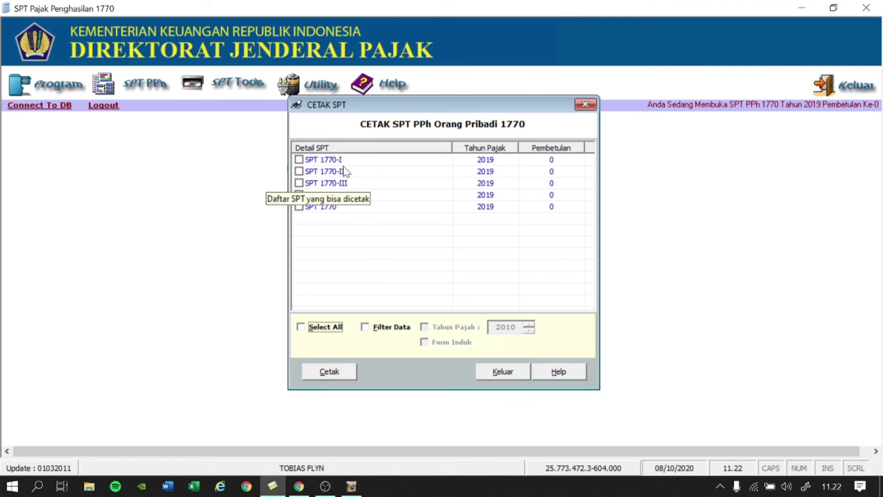
{"action": "left_click", "coordinate": [425, 199]}
{"action": "left_click", "coordinate": [377, 209]}
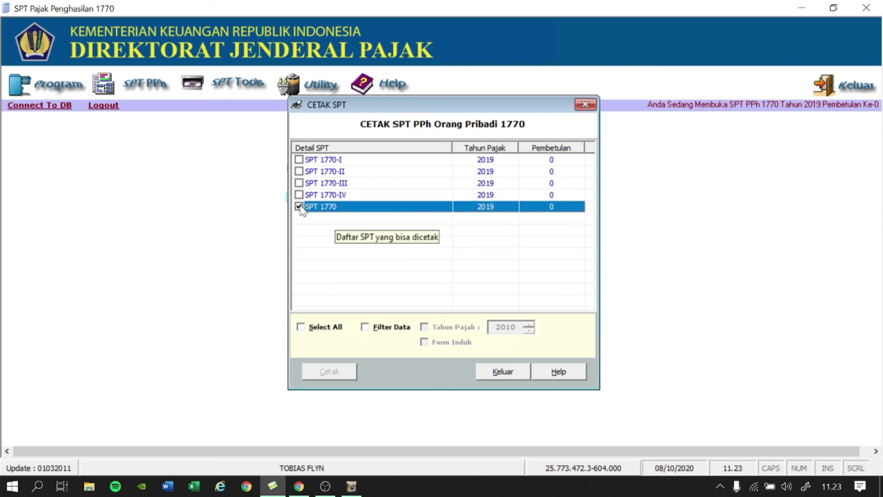
{"action": "left_click", "coordinate": [299, 161]}
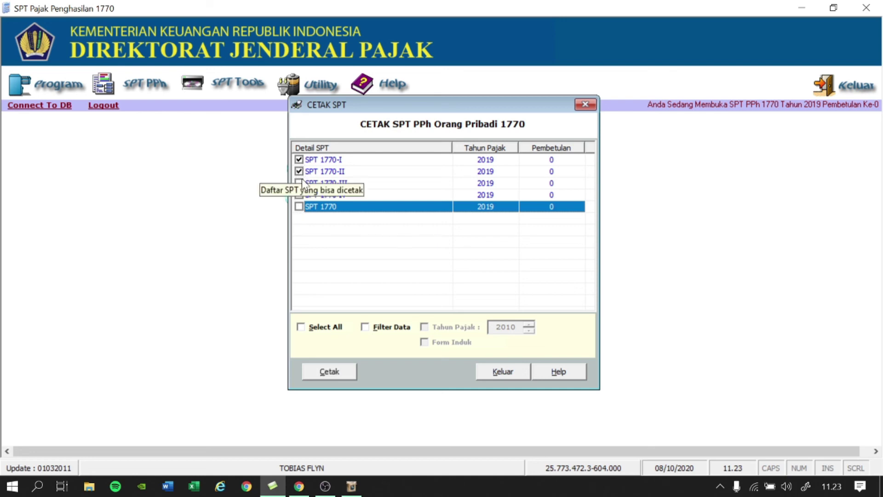
{"action": "left_click", "coordinate": [299, 207]}
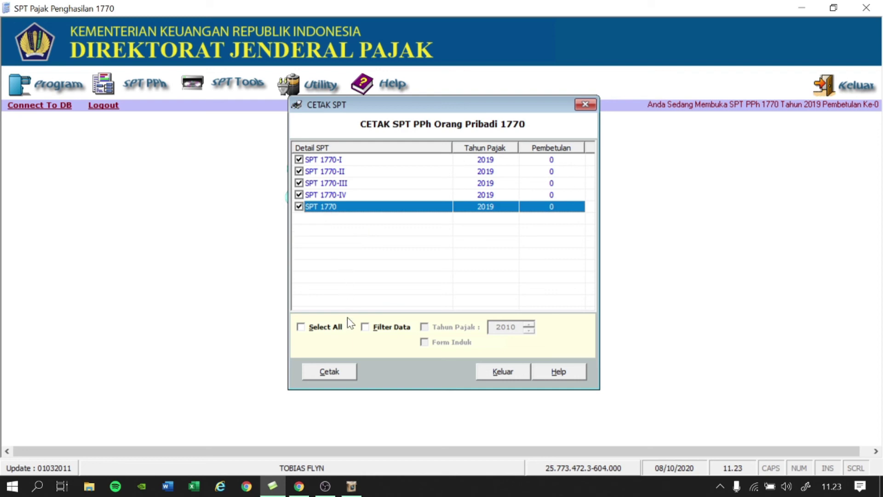
{"action": "left_click", "coordinate": [339, 374]}
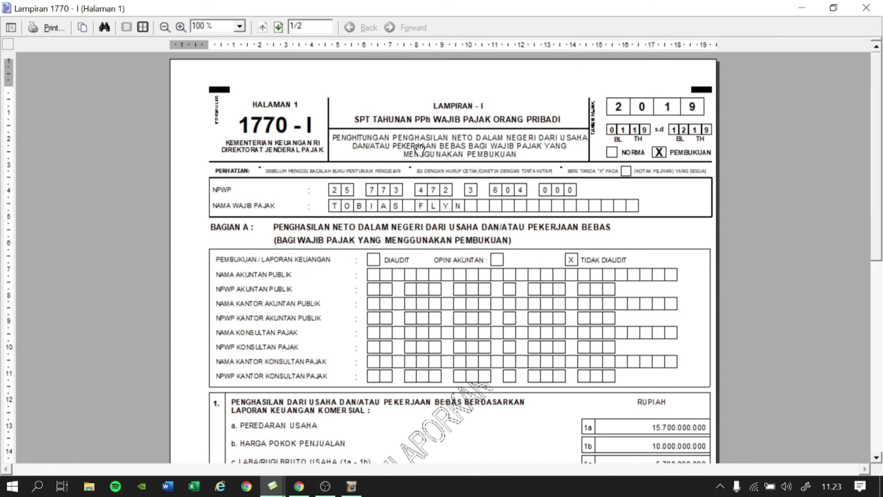
Scroll through the Lampiran 1770-I, II and III print previews.
{"action": "scroll", "coordinate": [480, 243], "scroll_direction": "down", "scroll_amount": 5}
{"action": "scroll", "coordinate": [480, 243], "scroll_direction": "down", "scroll_amount": 10}
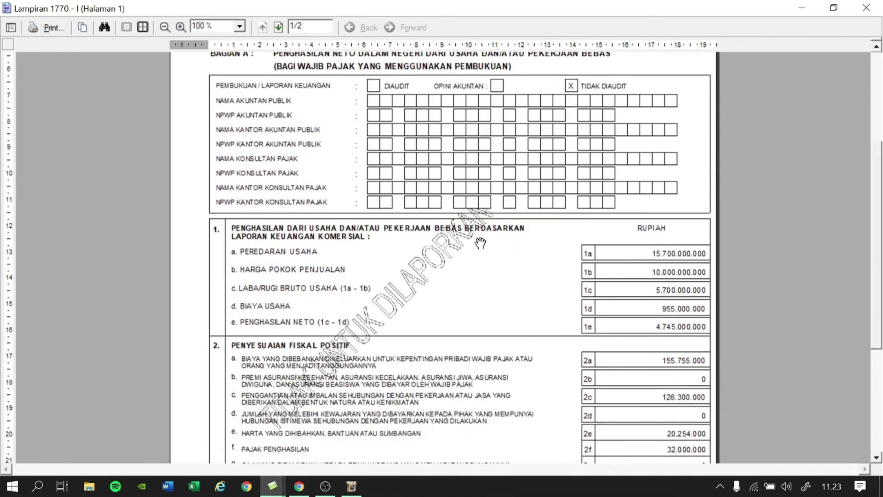
{"action": "scroll", "coordinate": [480, 243], "scroll_direction": "up", "scroll_amount": 8}
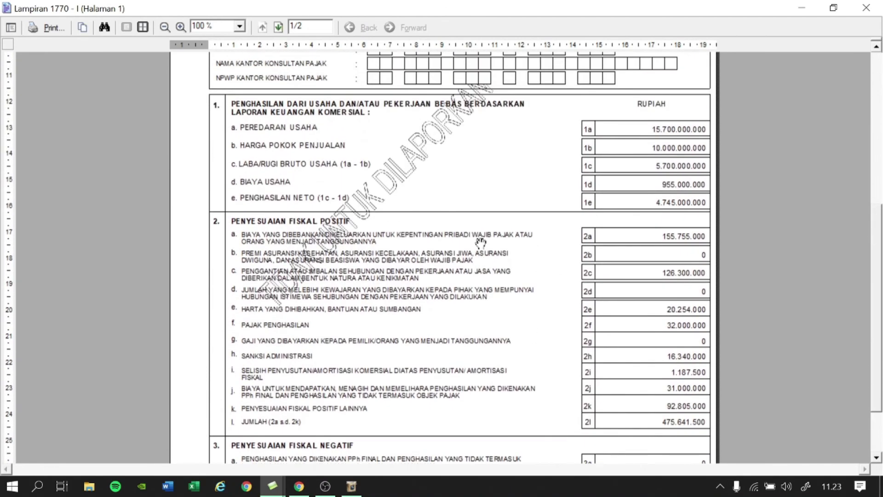
{"action": "key", "text": "alt+Tab"}
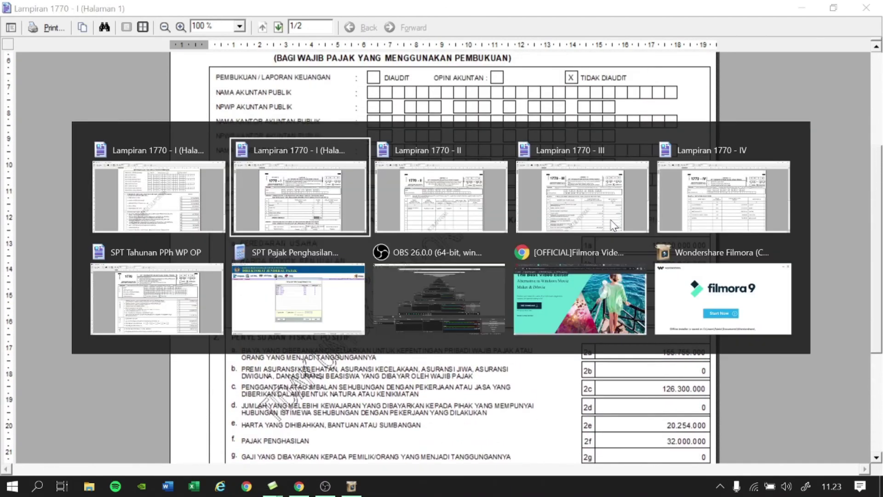
{"action": "key", "text": "alt+Tab"}
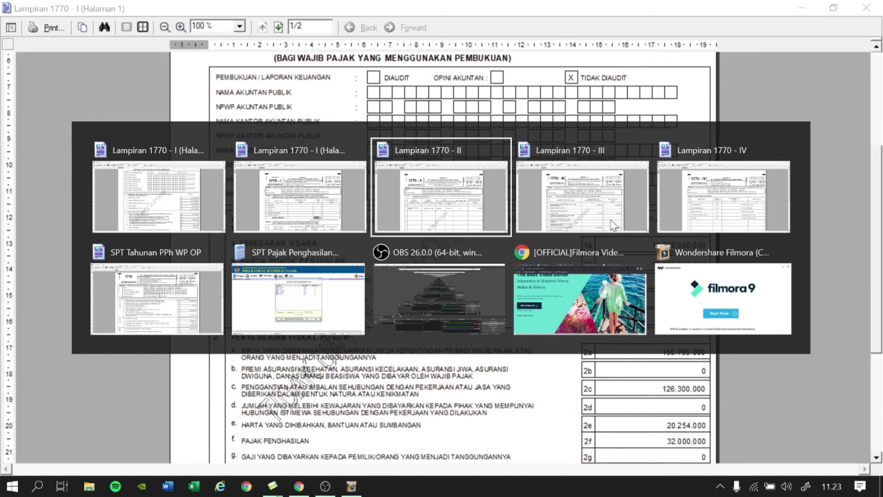
{"action": "scroll", "coordinate": [596, 227], "scroll_direction": "down", "scroll_amount": 2}
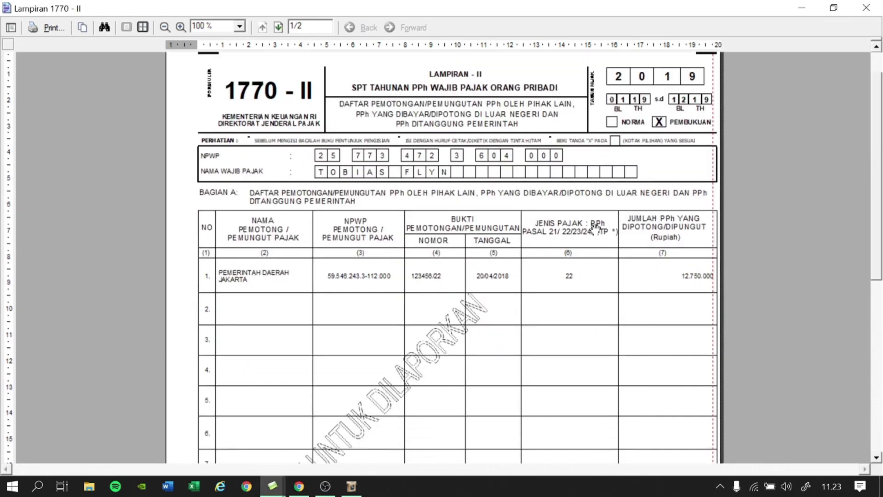
{"action": "scroll", "coordinate": [595, 228], "scroll_direction": "up", "scroll_amount": 2}
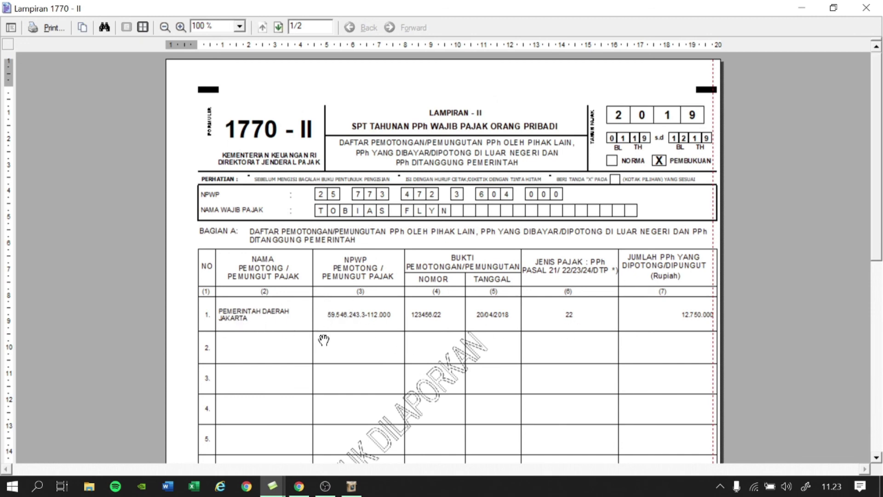
{"action": "key", "text": "alt+Tab"}
{"action": "key", "text": "alt+Tab"}
{"action": "key", "text": "alt+Tab"}
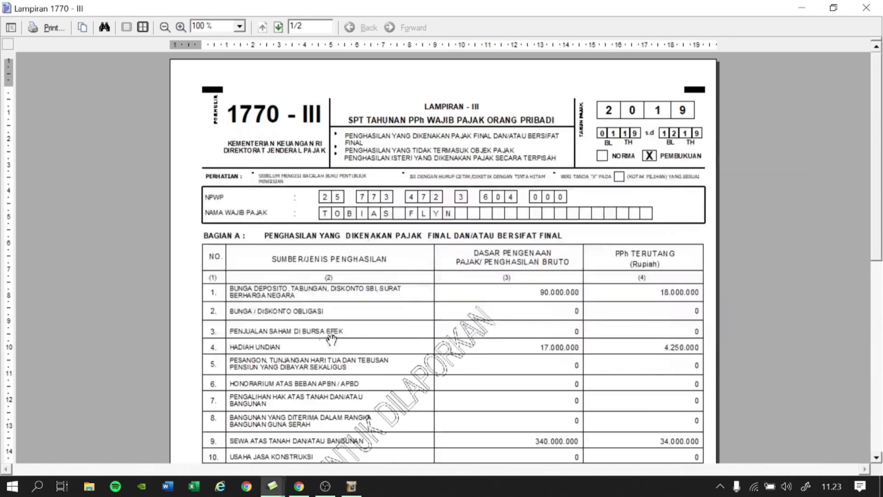
{"action": "scroll", "coordinate": [510, 302], "scroll_direction": "down", "scroll_amount": 7}
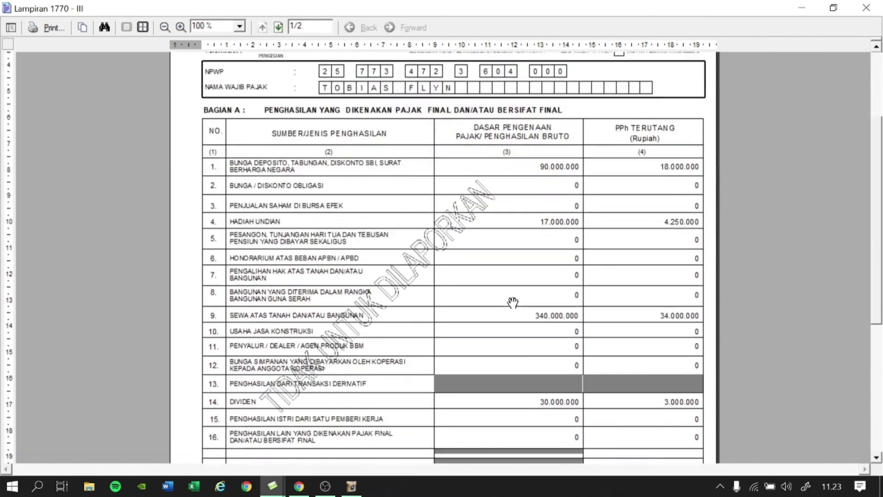
{"action": "scroll", "coordinate": [513, 302], "scroll_direction": "up", "scroll_amount": 5}
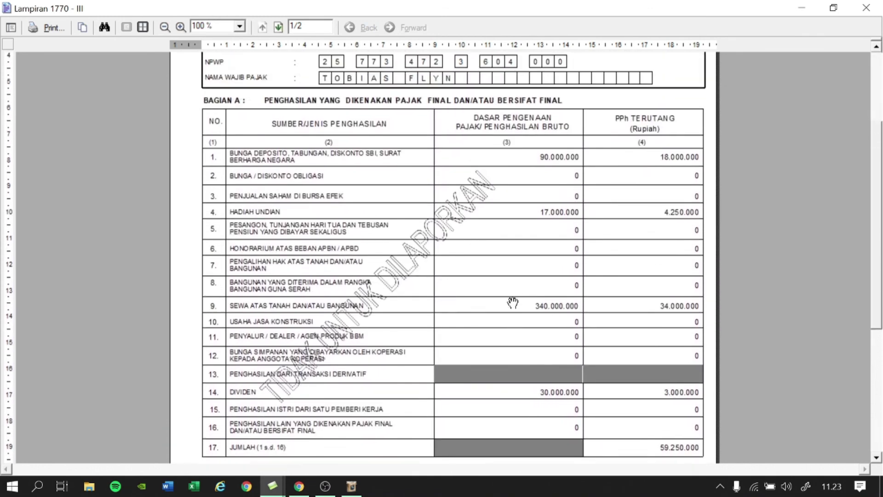
{"action": "scroll", "coordinate": [512, 302], "scroll_direction": "down", "scroll_amount": 3}
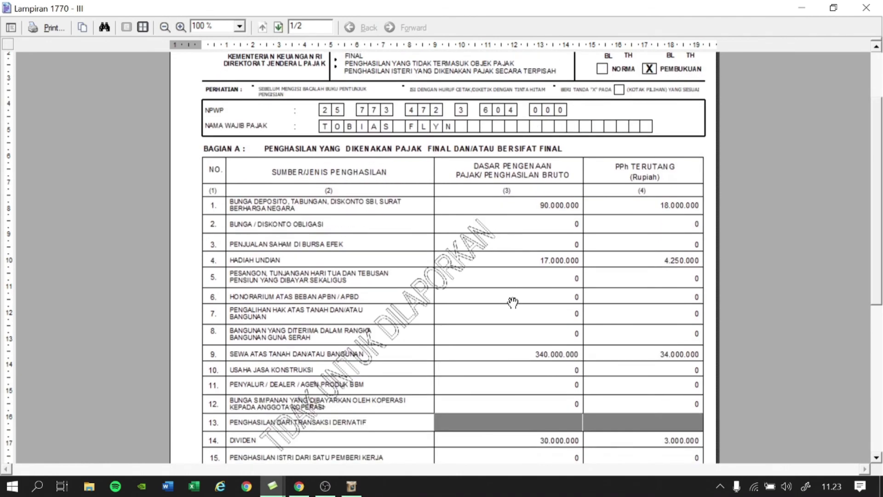
{"action": "scroll", "coordinate": [513, 303], "scroll_direction": "up", "scroll_amount": 4}
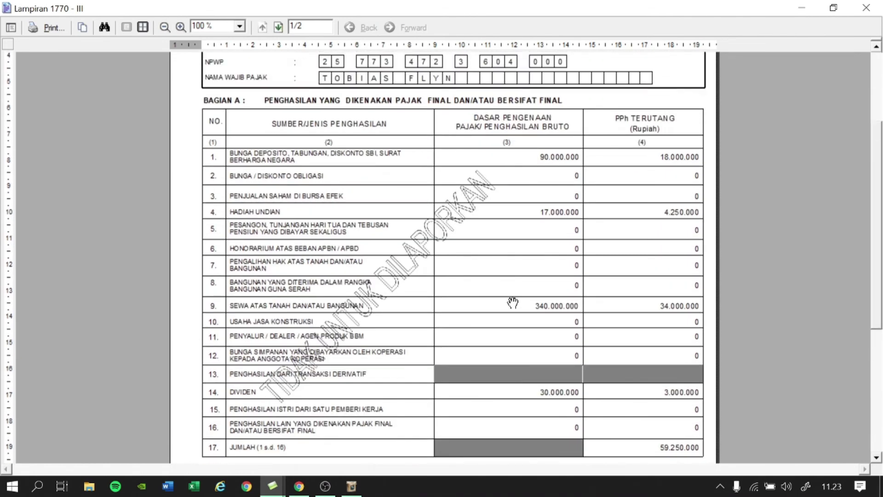
Switch among the open preview windows, ending on Lampiran 1770-III.
{"action": "key", "text": "alt+Tab"}
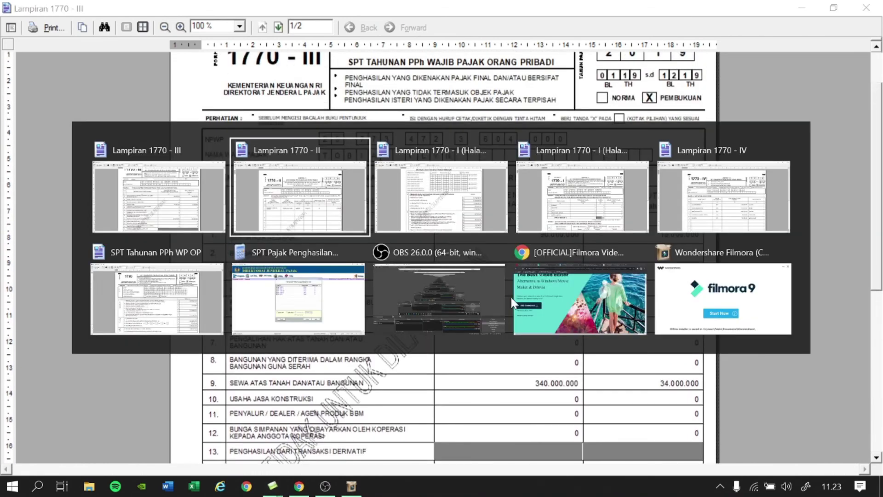
{"action": "key", "text": "alt+Tab"}
{"action": "key", "text": "alt+Tab"}
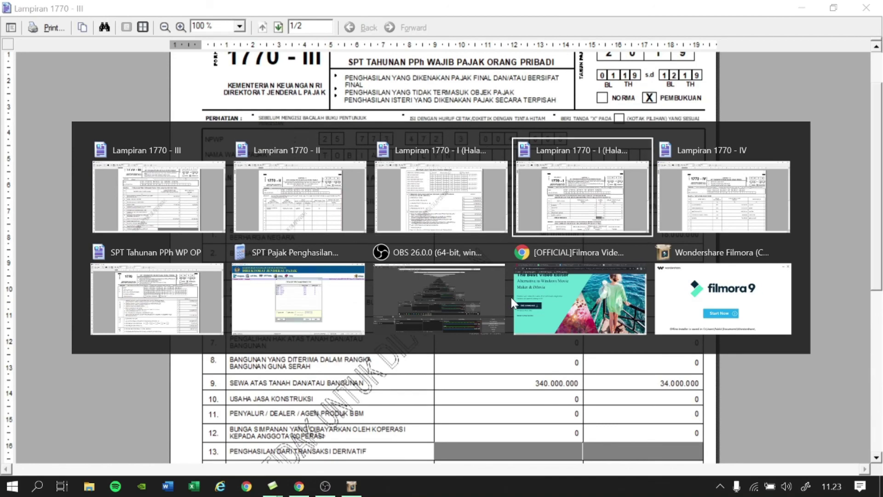
{"action": "key", "text": "alt+Tab"}
{"action": "key", "text": "alt+Tab"}
{"action": "key", "text": "alt+Tab"}
{"action": "key", "text": "alt+Tab"}
{"action": "key", "text": "alt+Tab"}
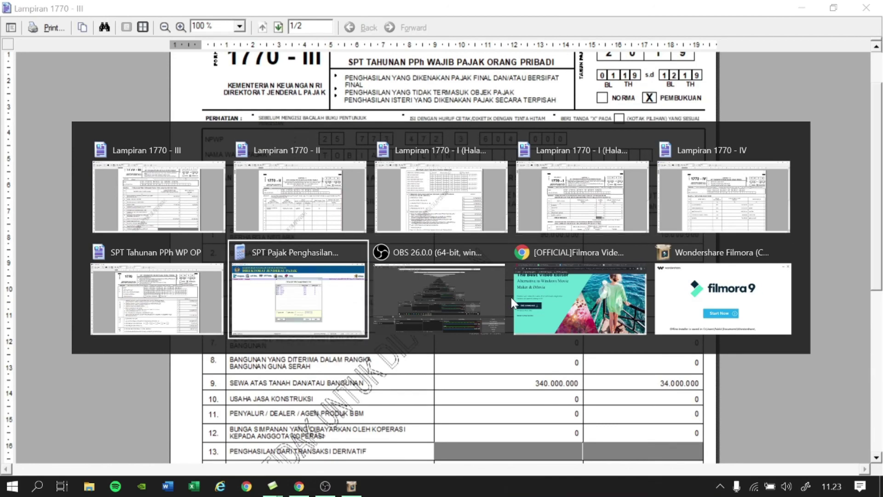
{"action": "key", "text": "alt+Tab"}
{"action": "key", "text": "alt+Tab"}
{"action": "key", "text": "alt+Tab"}
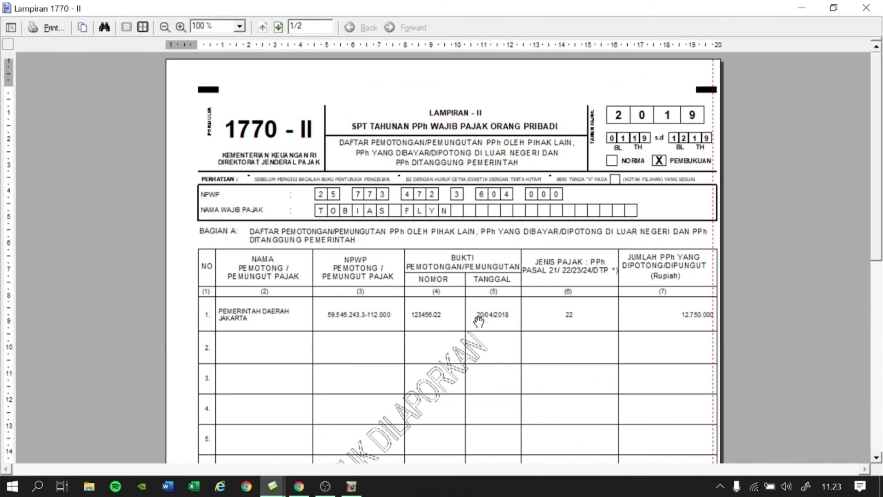
{"action": "key", "text": "alt+Tab"}
{"action": "key", "text": "alt+Tab"}
{"action": "key", "text": "alt+Tab"}
{"action": "key", "text": "alt+Tab"}
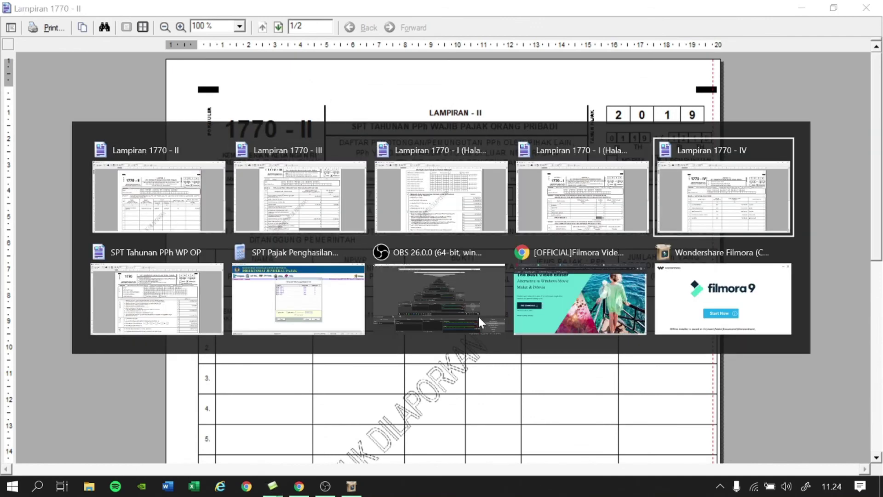
{"action": "key", "text": "alt+Tab"}
{"action": "key", "text": "alt+Tab"}
{"action": "key", "text": "alt+Tab"}
{"action": "key", "text": "alt+Tab"}
{"action": "key", "text": "alt+Tab"}
{"action": "key", "text": "alt+Tab"}
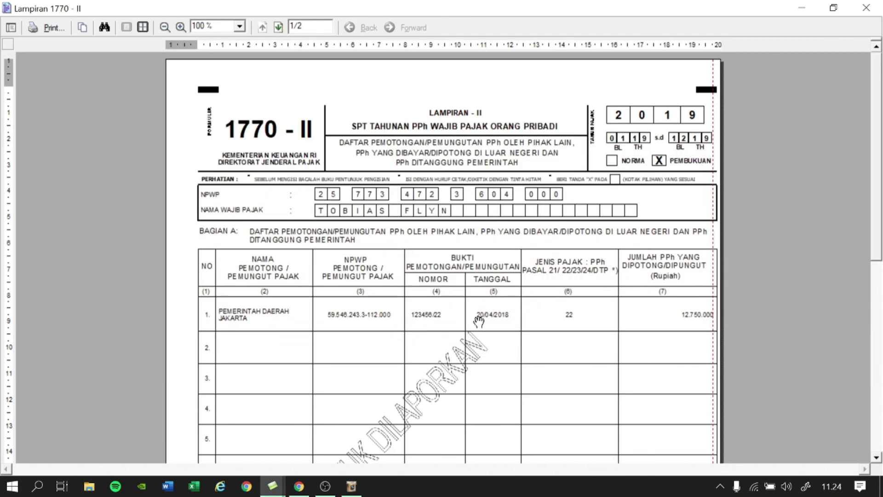
{"action": "key", "text": "alt+Tab"}
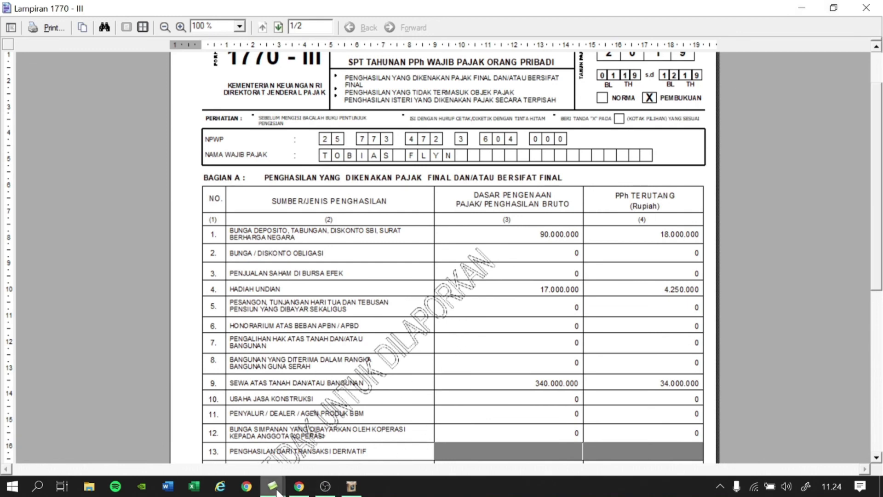
Return to e-SPT and close the CETAK SPT print window.
{"action": "mouse_move", "coordinate": [274, 486]}
{"action": "left_click", "coordinate": [90, 426]}
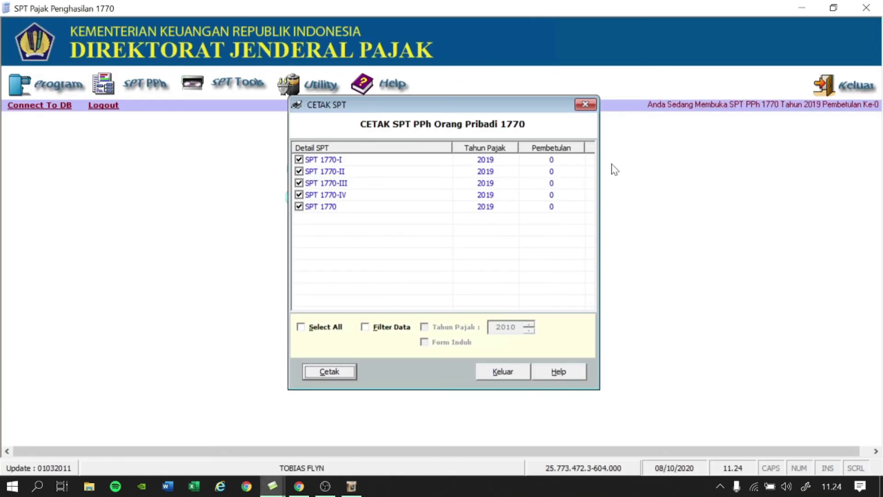
{"action": "left_click", "coordinate": [586, 105]}
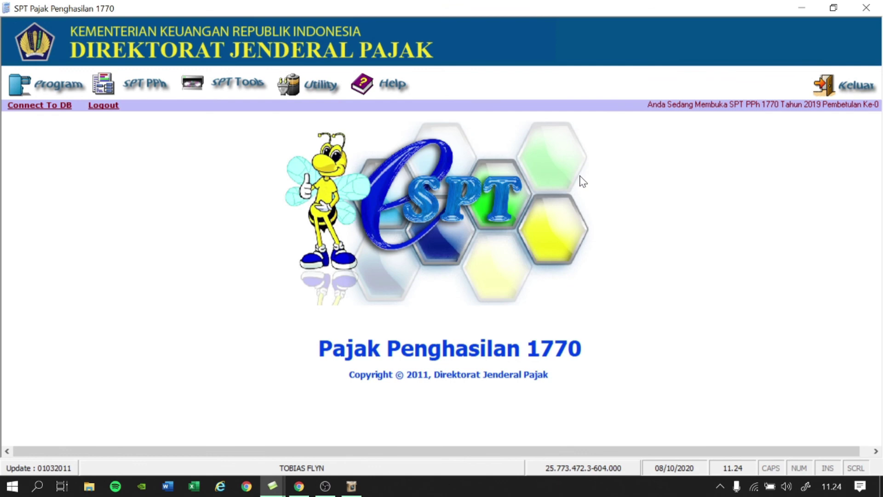